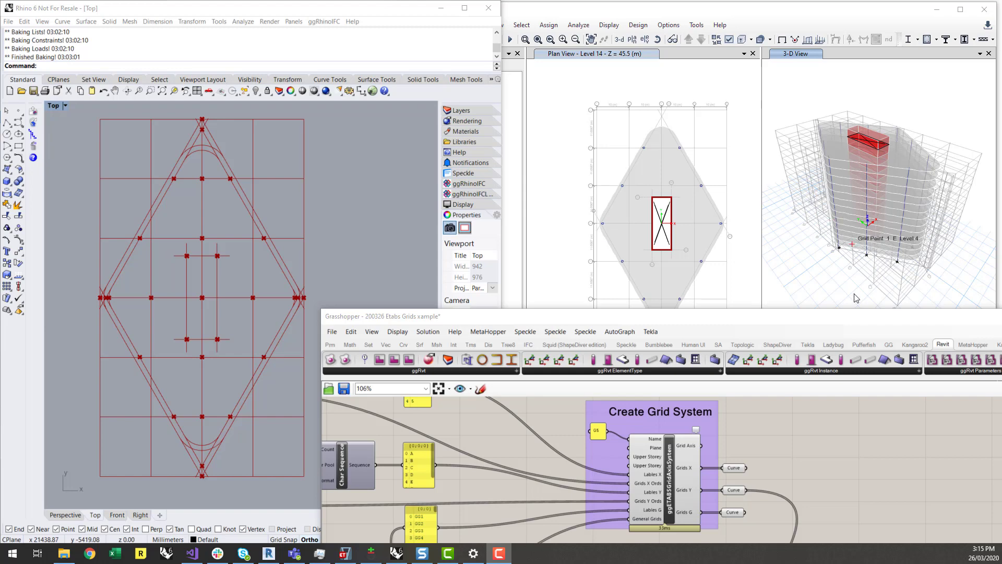
Examine the tower model and its grid lines in the ETABS 3-D view, then switch back to Grasshopper.
right_click(797, 285)
left_click(804, 276)
right_click(802, 276)
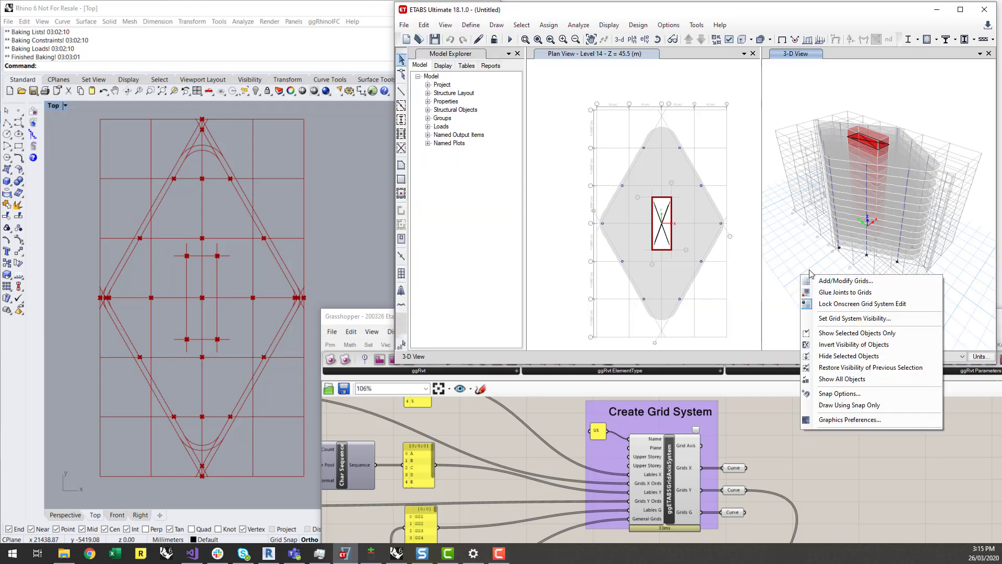
left_click(803, 278)
middle_click_drag(803, 279, 814, 246)
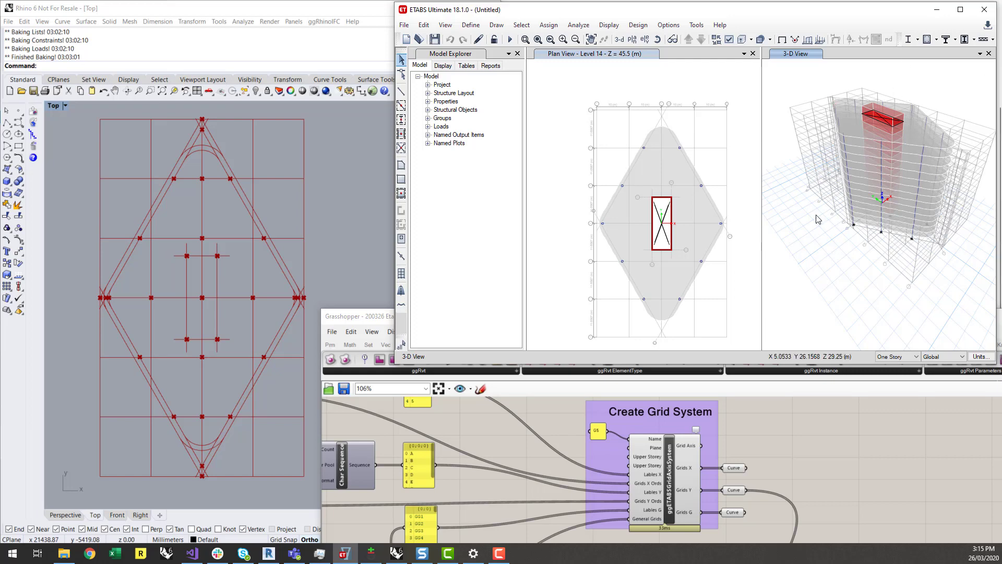
left_click(672, 474)
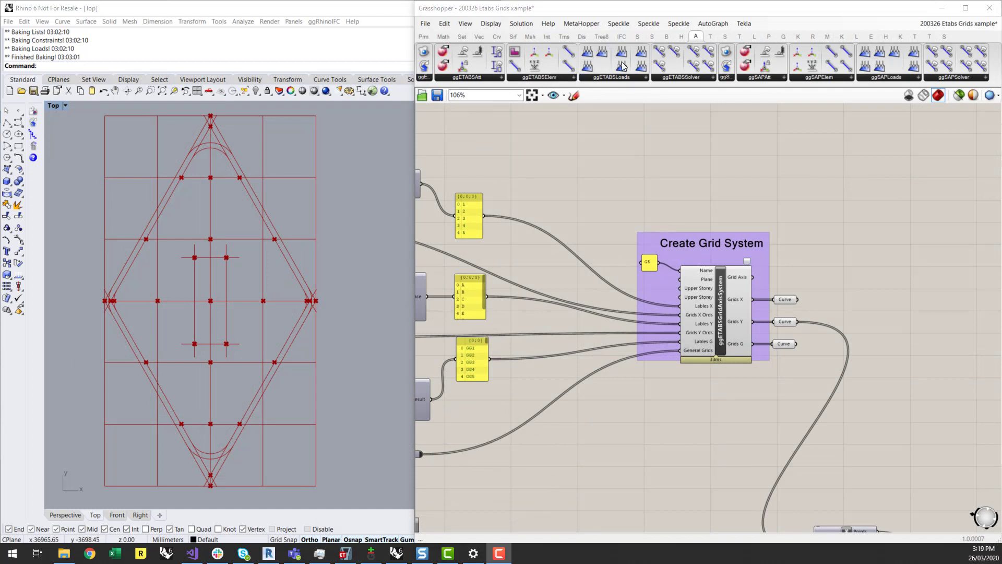
Place a spare ggETABSGridAxisSystem component above the Create Grid System group and delete it again.
mouse_move(699, 39)
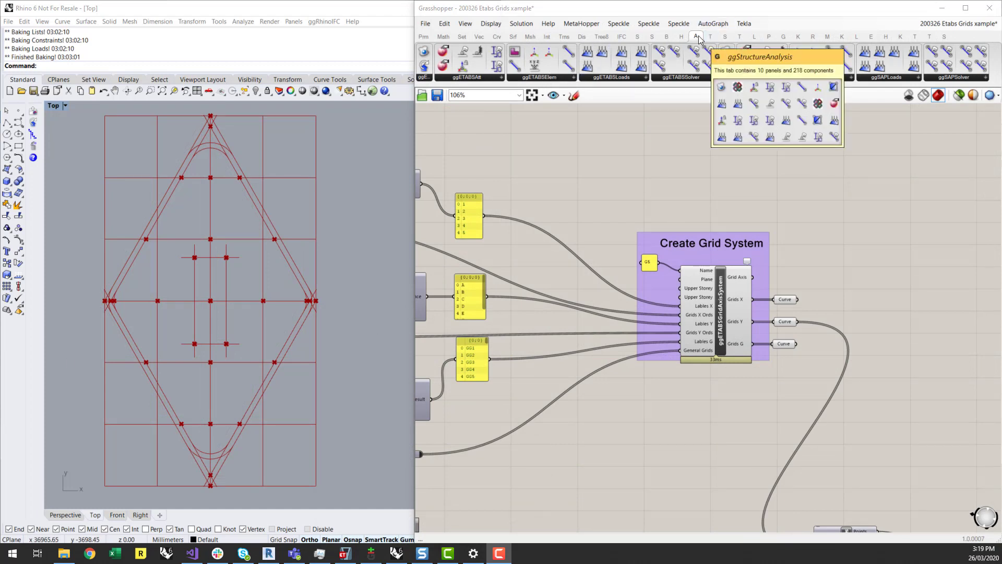
left_click(561, 77)
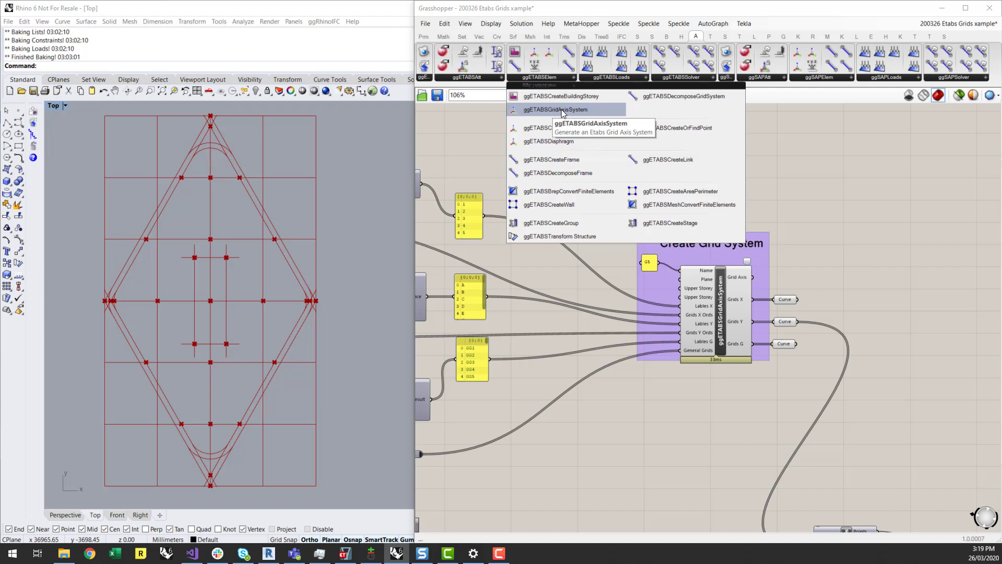
left_click_drag(562, 112, 804, 172)
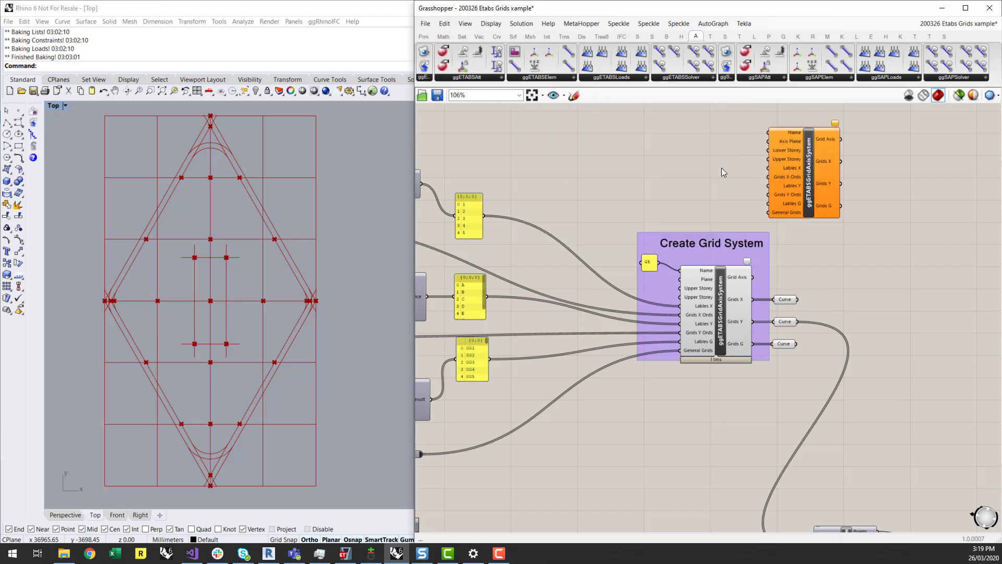
left_click(812, 172)
key("Delete")
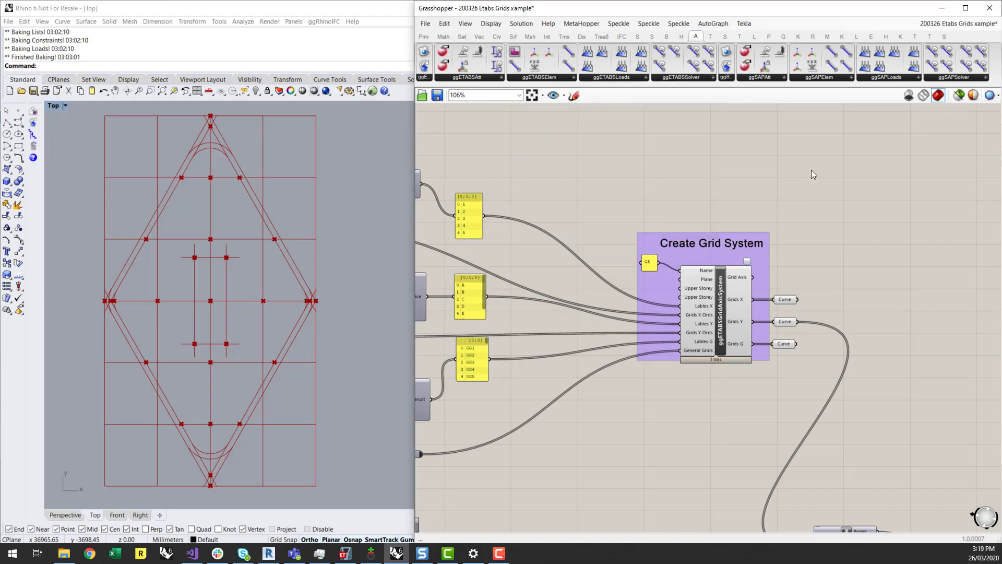
Look up the ggETABSDecomposeGridSystem component and inspect the existing ggETABSGridAxisSystem component's label and grid inputs.
left_click(555, 78)
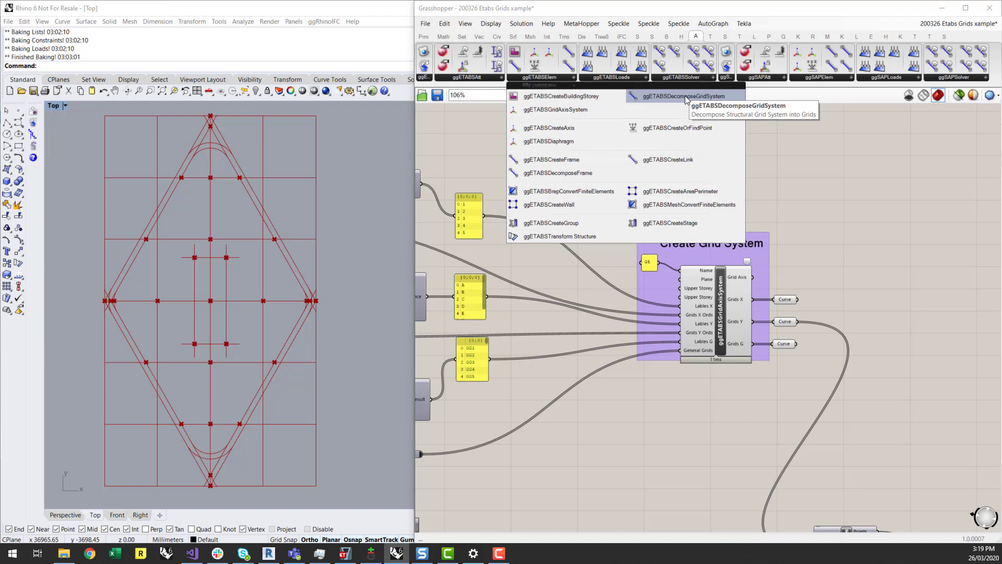
left_click(425, 78)
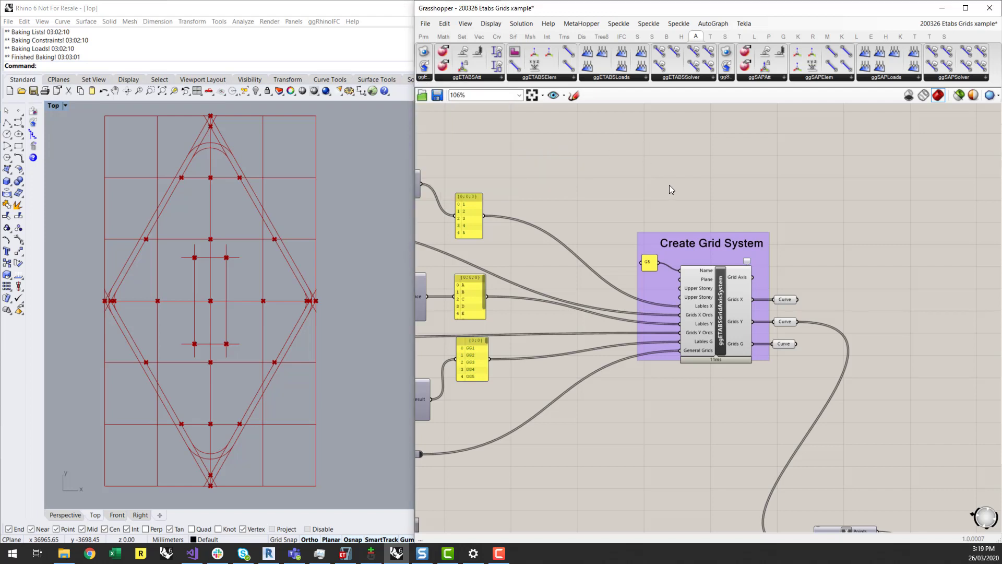
left_click(720, 292)
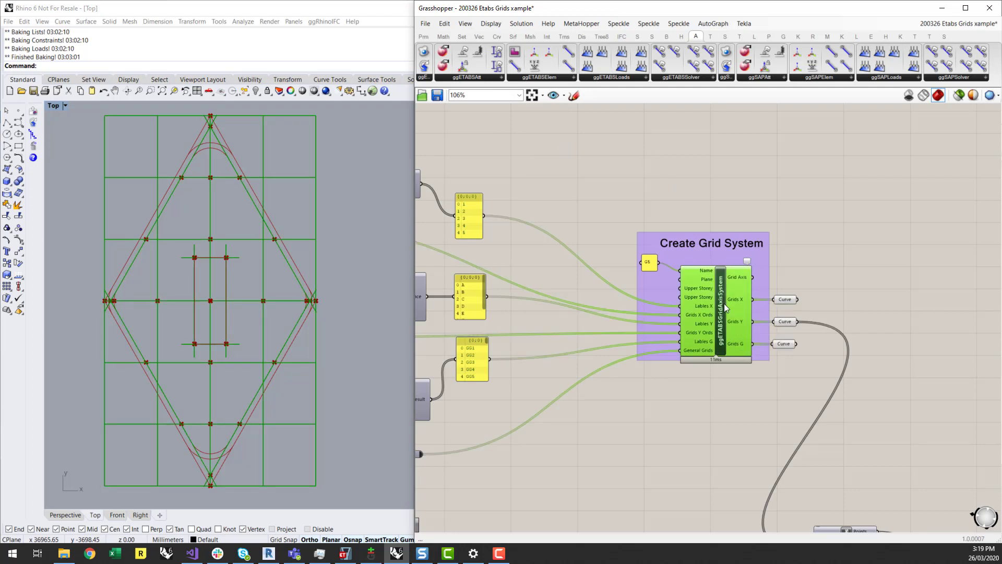
mouse_move(713, 305)
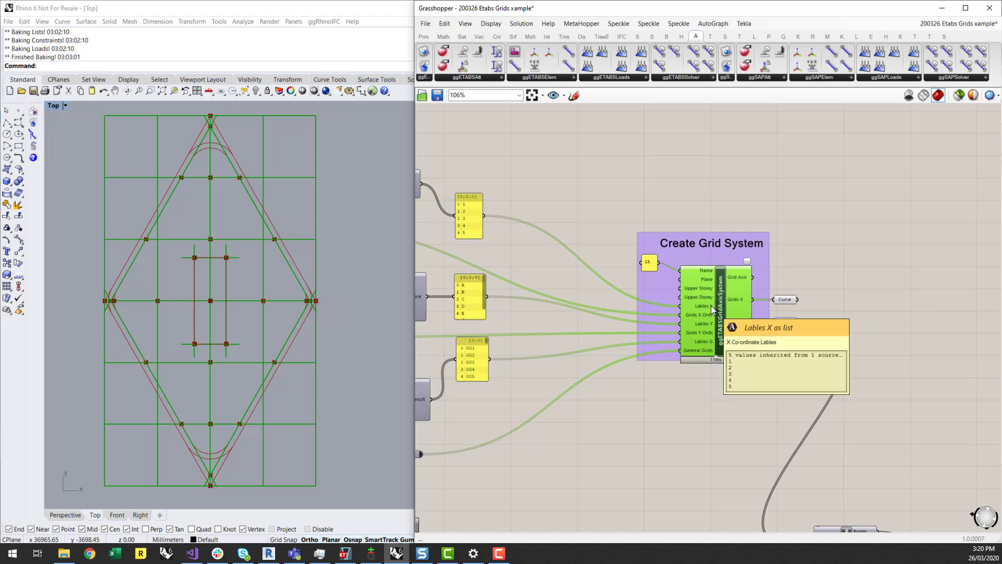
key("ctrl+z")
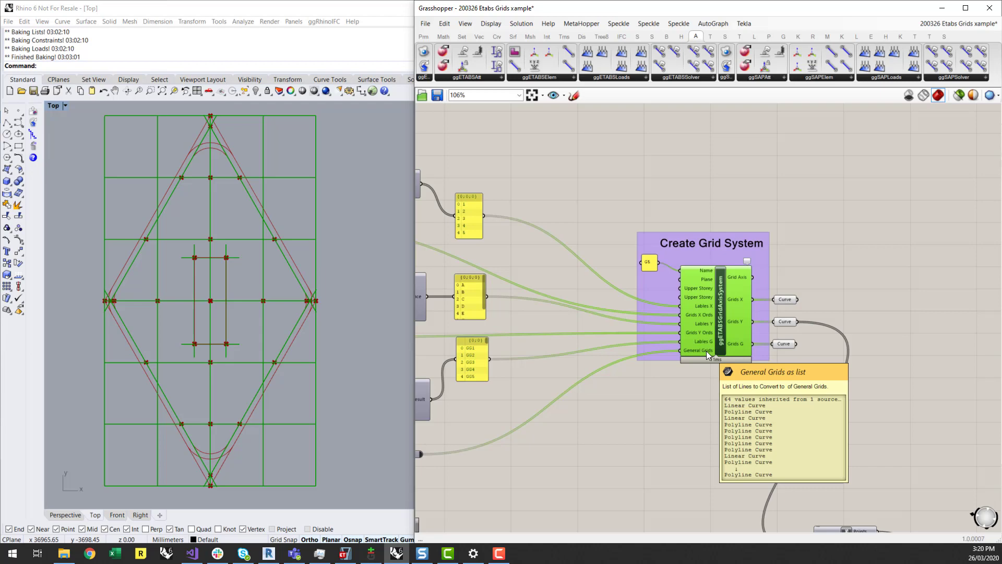
left_click(705, 388)
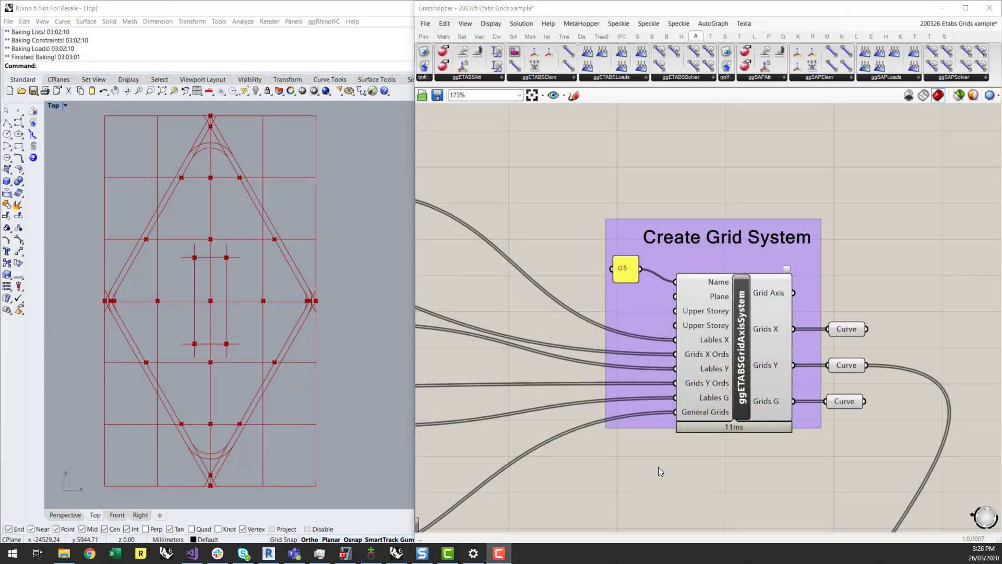
Trace the definition back to the Building Width and Building Length panels and inspect the Construct Point components they feed.
scroll(878, 361, "down", 3)
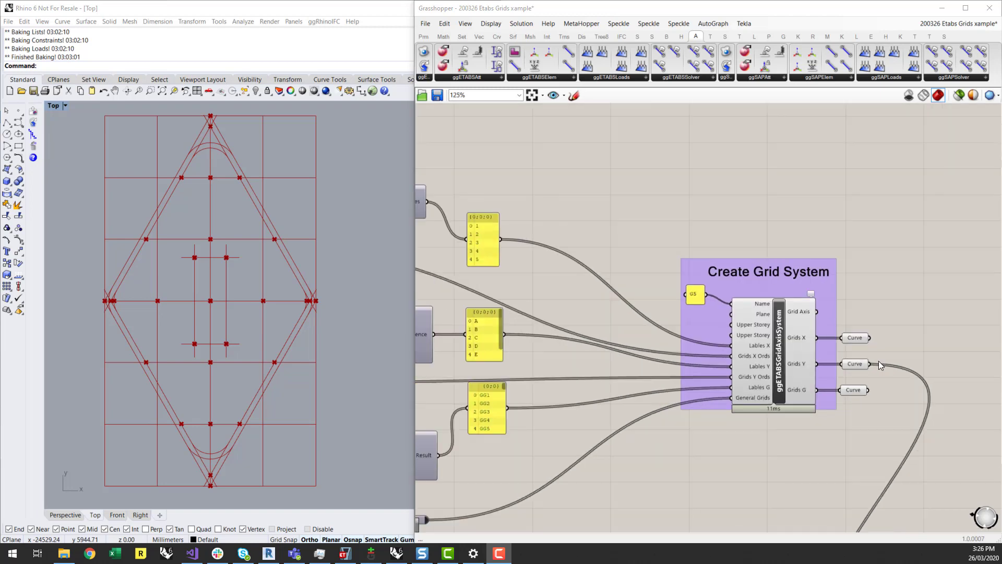
right_click_drag(492, 465, 782, 440)
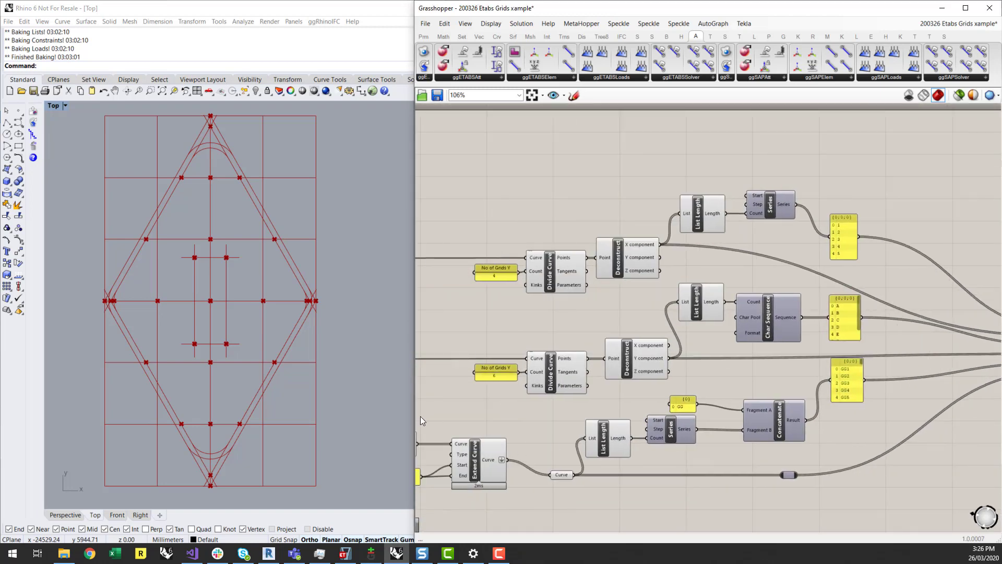
right_click_drag(422, 420, 818, 365)
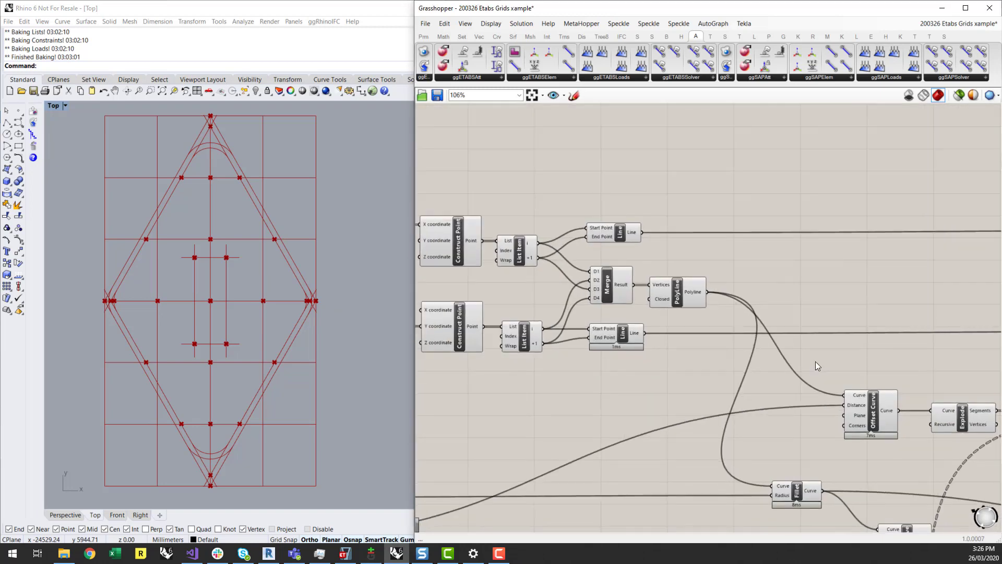
right_click_drag(443, 411, 775, 412)
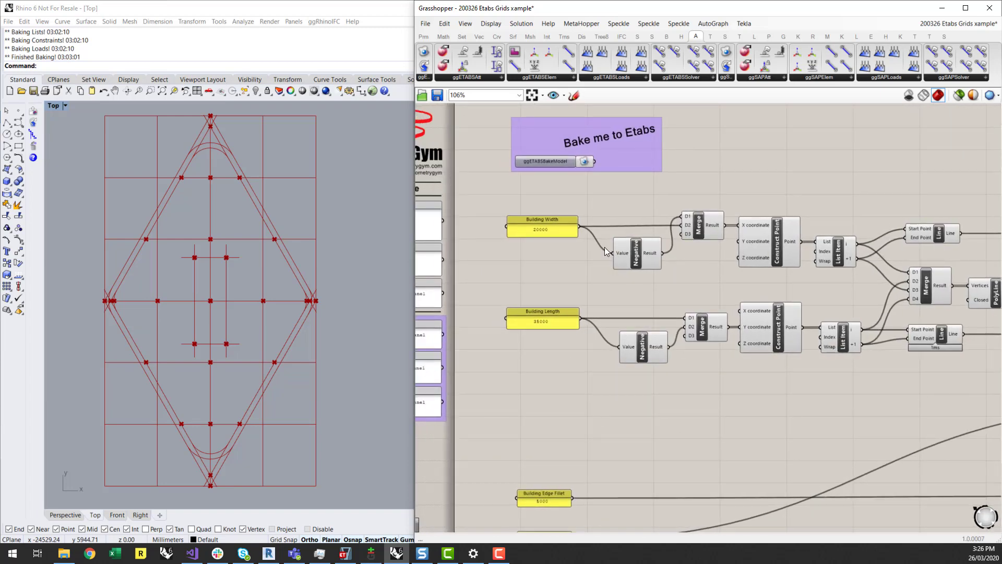
left_click(556, 226)
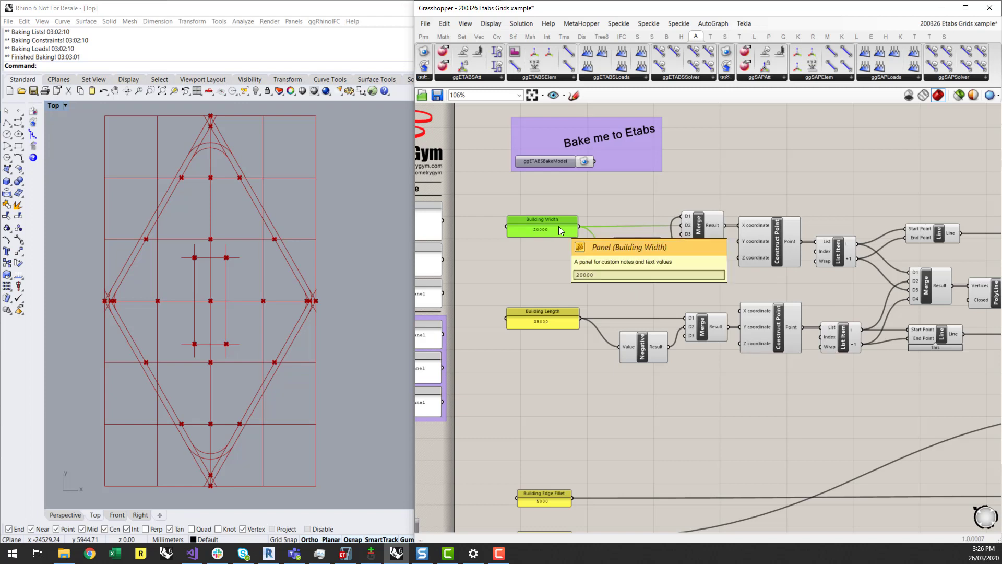
left_click(781, 243)
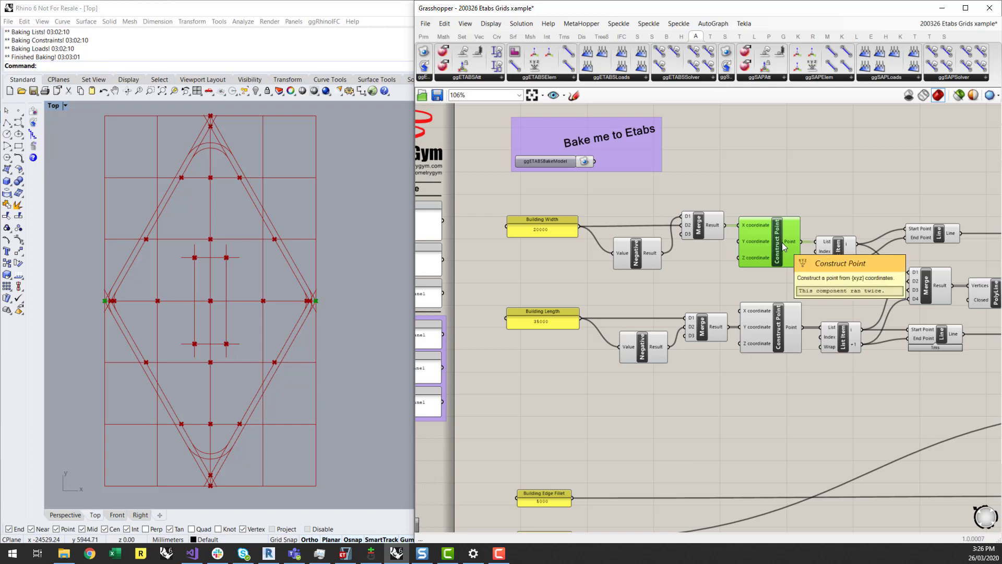
mouse_move(786, 242)
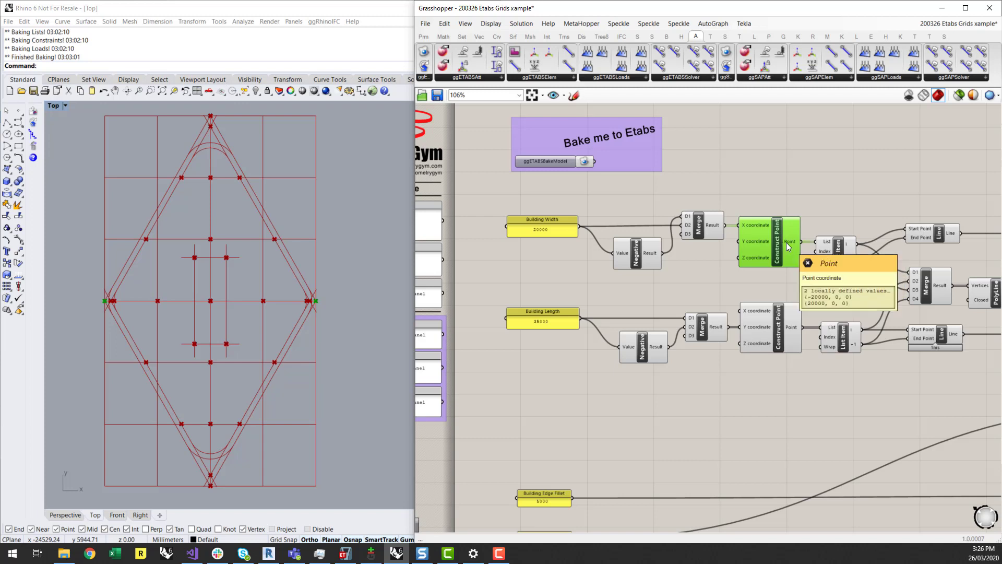
left_click(557, 311)
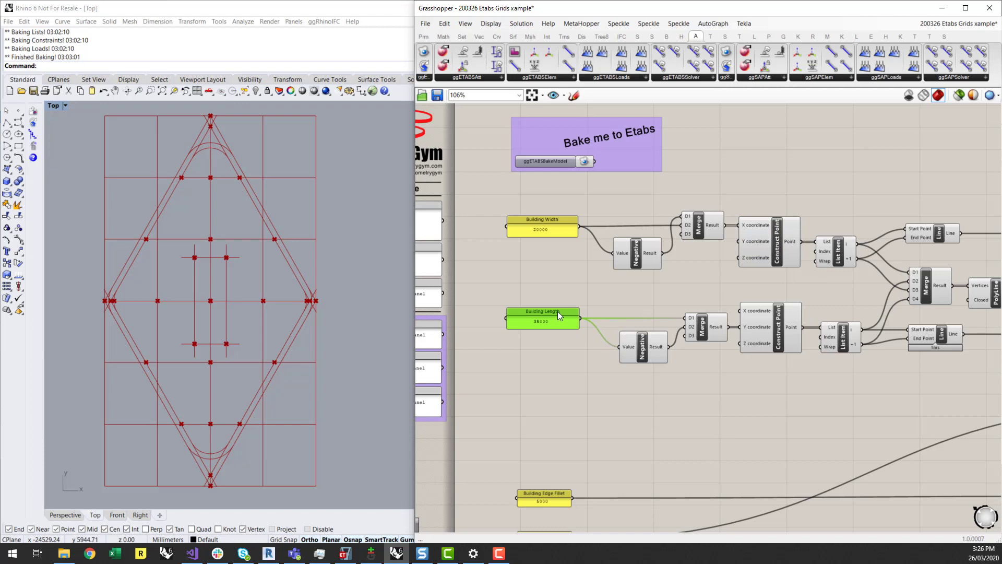
left_click(780, 322)
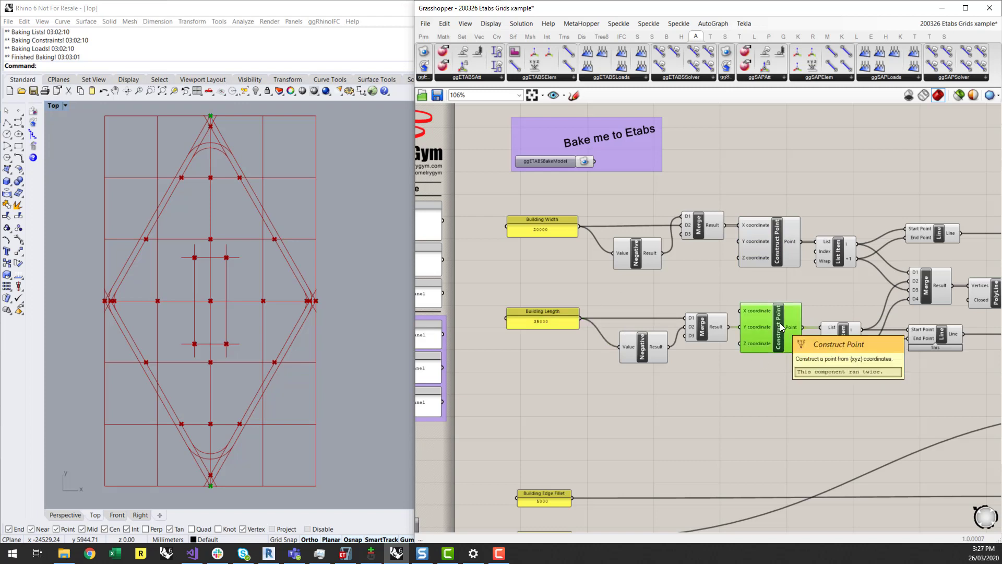
Inspect the Merge and PolyLine components that turn the corner points into the diamond-shaped building outline.
right_click_drag(909, 386, 733, 402)
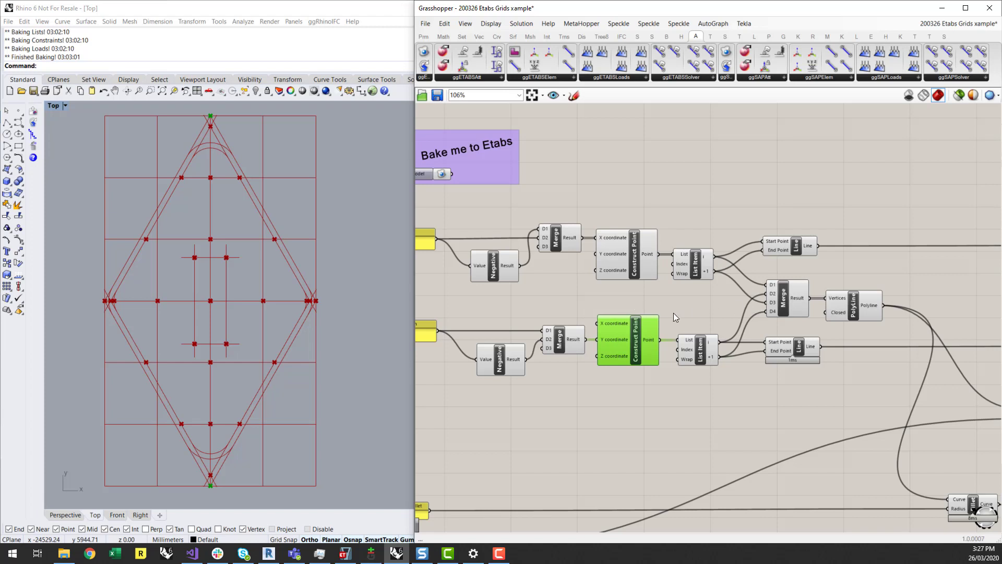
left_click(790, 301)
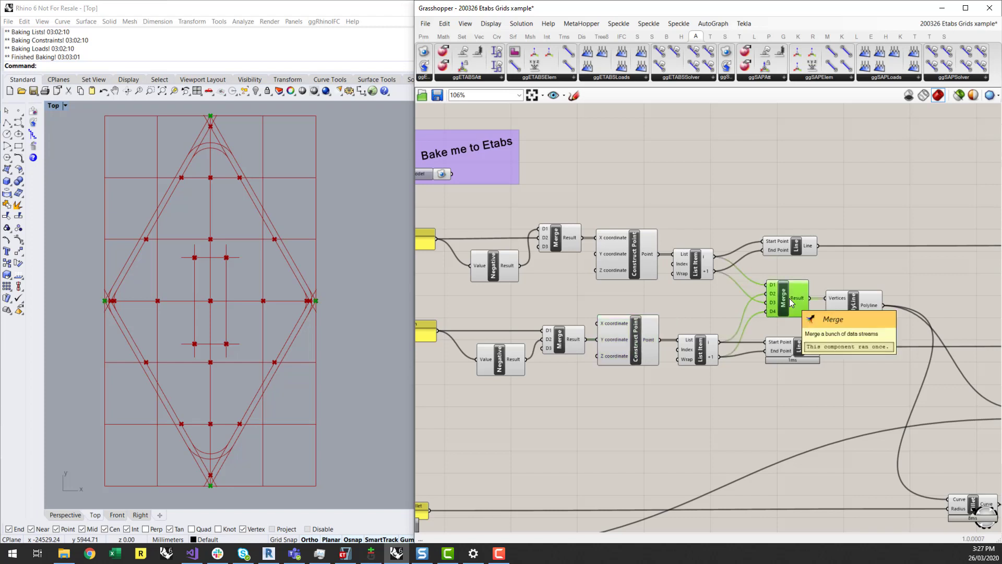
left_click(860, 301)
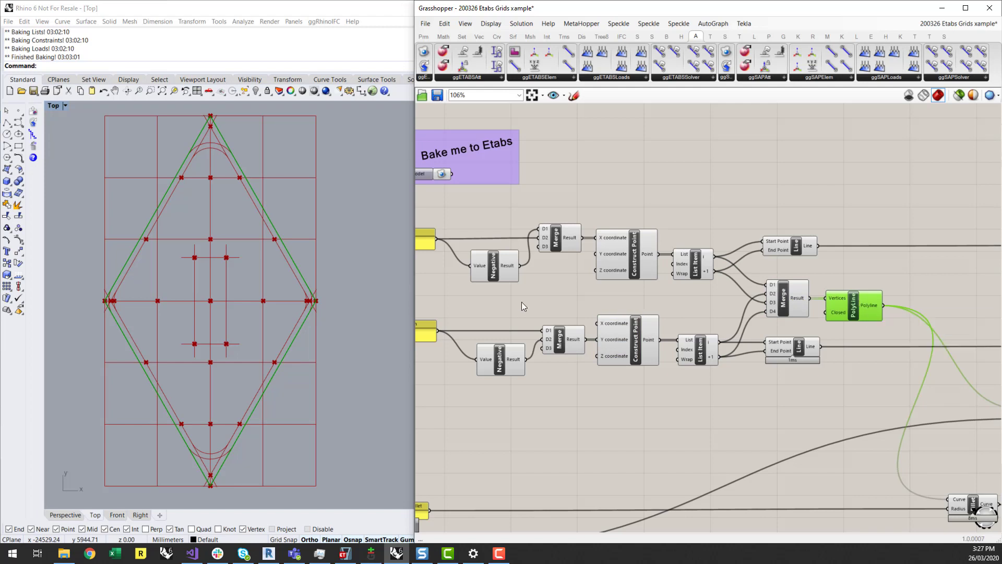
mouse_move(521, 302)
right_mouse_down()
mouse_move(558, 301)
mouse_move(502, 295)
right_mouse_up()
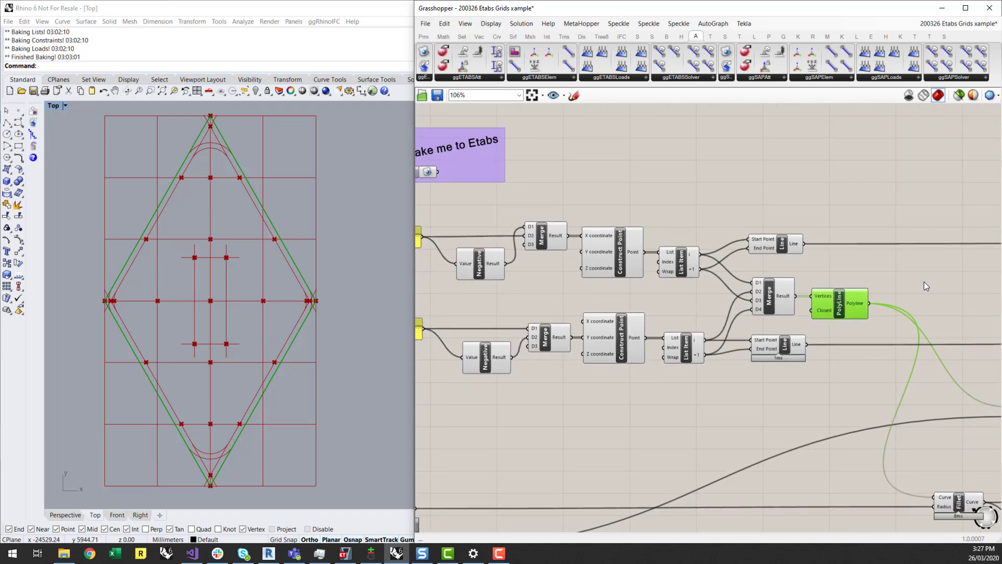
Inspect the Fillet component that rounds the building outline, including its Radius input.
right_click_drag(924, 286, 713, 255)
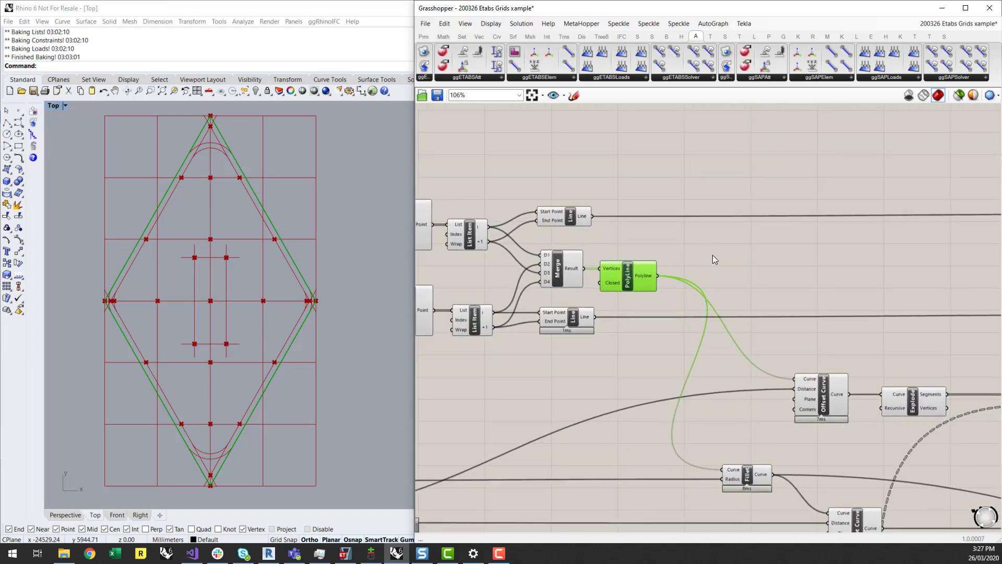
left_click(747, 476)
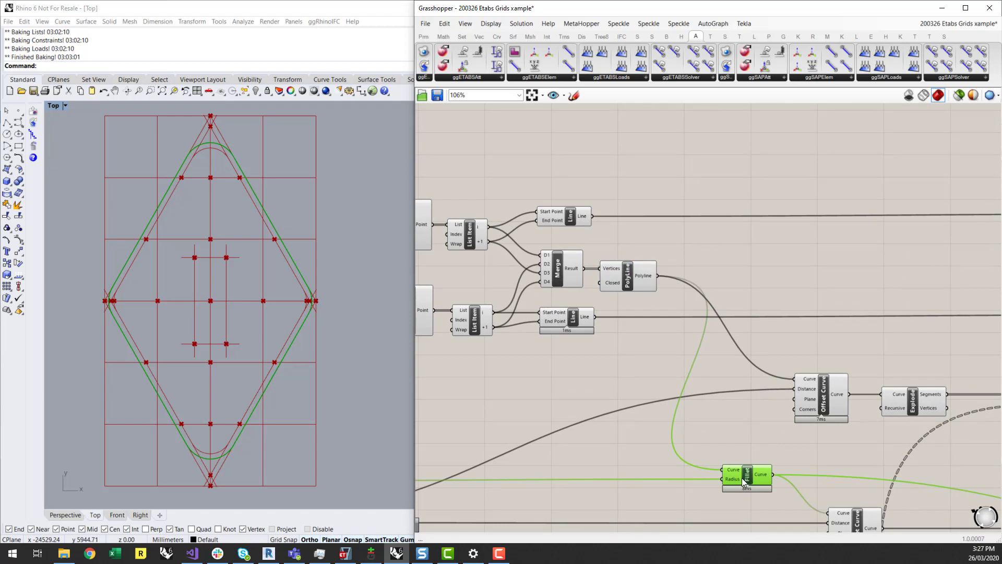
mouse_move(737, 479)
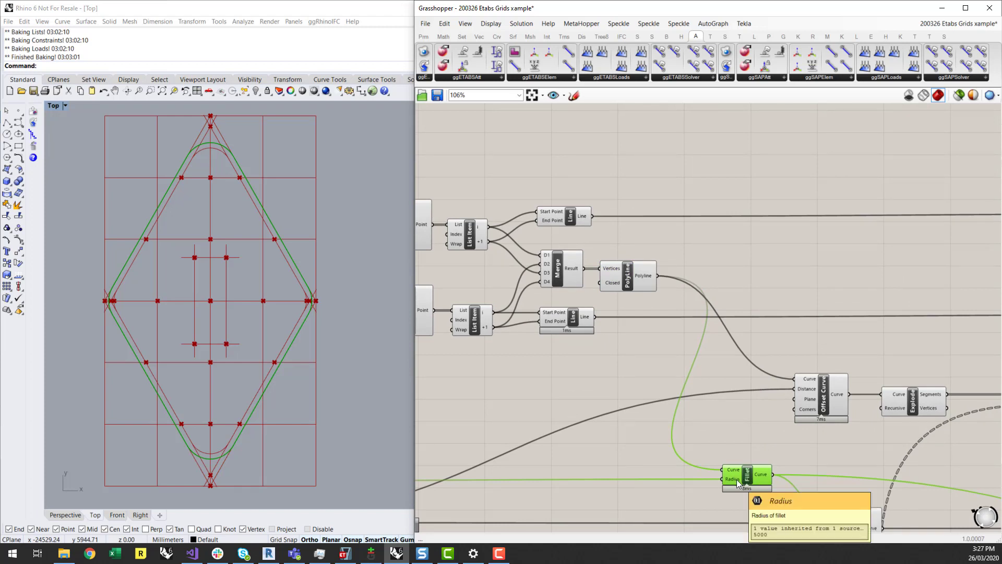
left_click(704, 358)
Inspect the two Line components that connect the opposite width points and the opposite length points.
right_click_drag(636, 349, 643, 365)
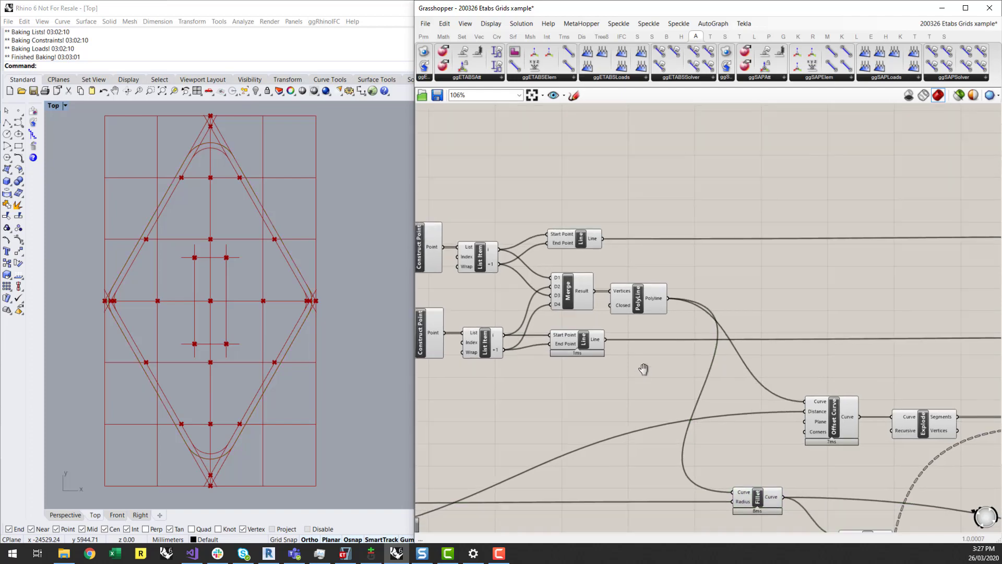
scroll(643, 365, "up", 2)
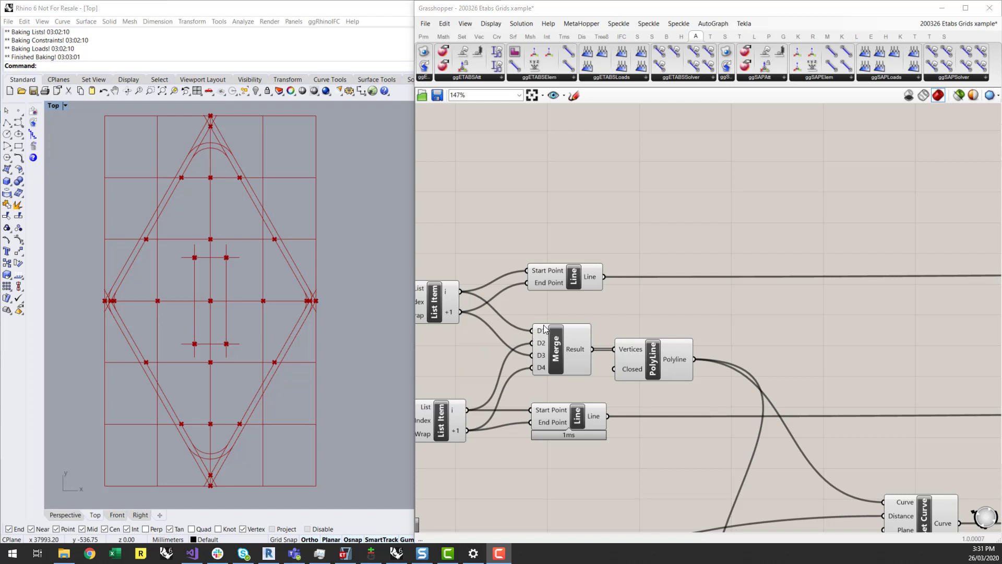
left_click(572, 282)
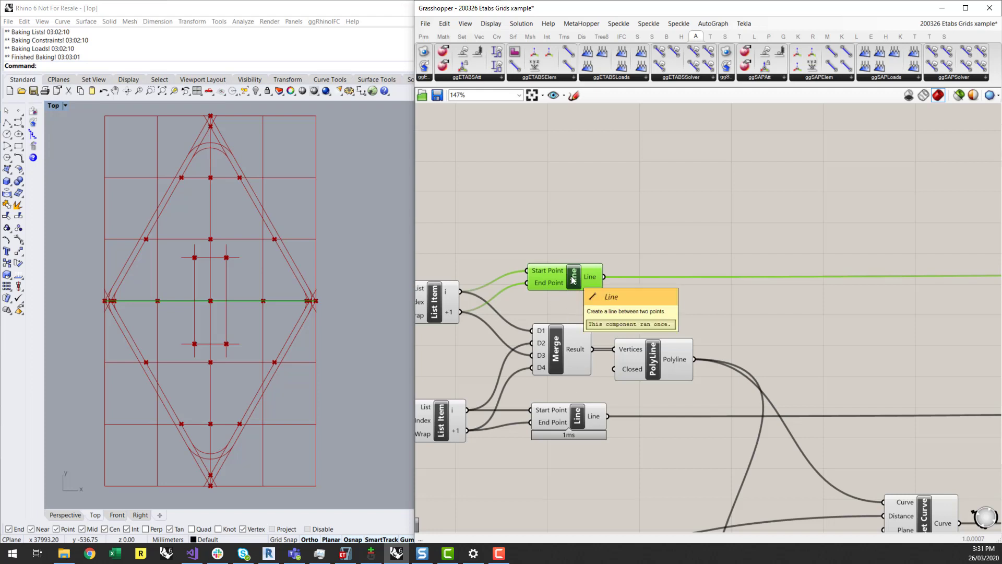
left_click(578, 417)
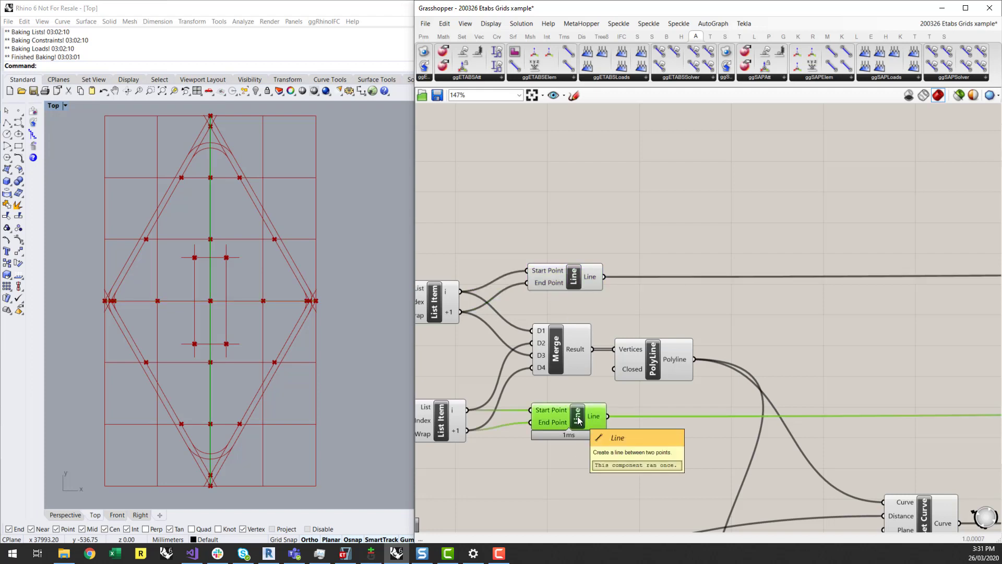
scroll(539, 293, "down", 5)
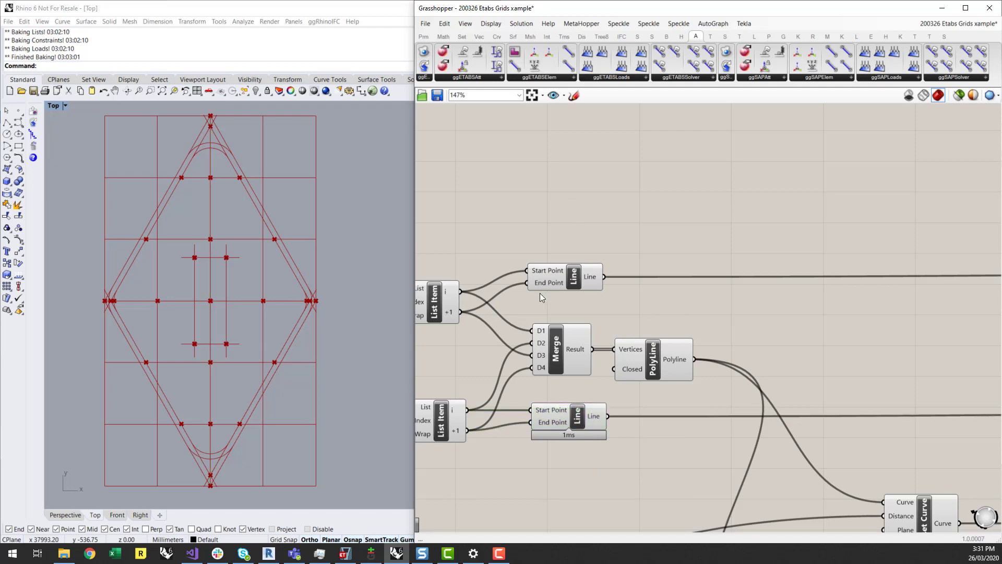
right_click_drag(632, 334, 490, 335)
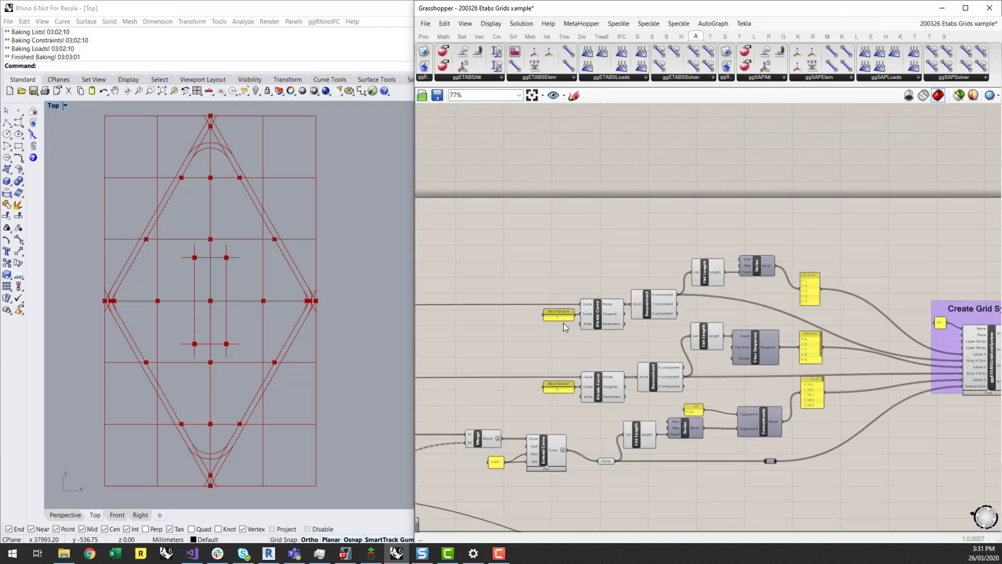
Inspect the Divide Curve component fed by No of Grids X and the Deconstruct component that extracts its X coordinates.
scroll(562, 323, "up", 3)
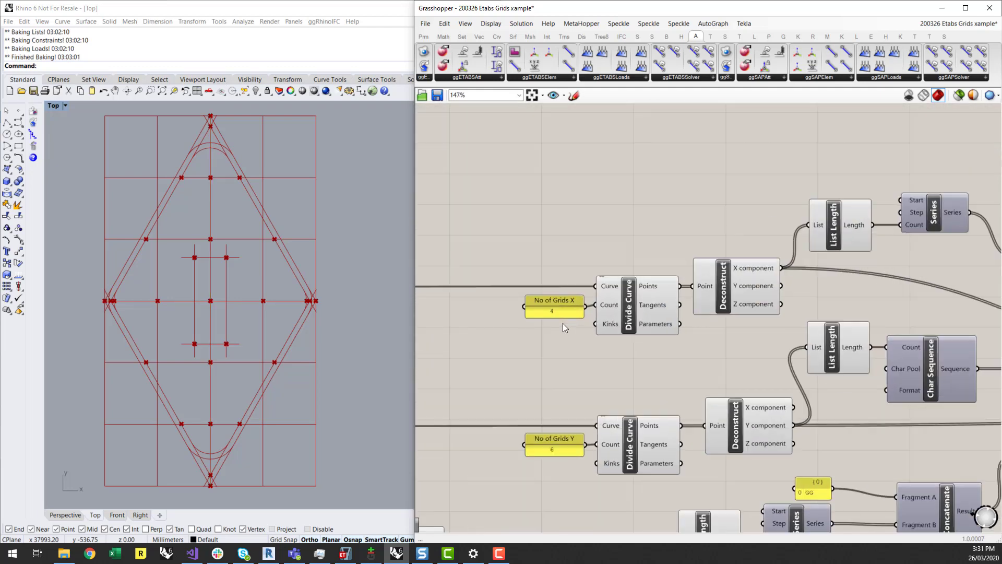
left_click(634, 290)
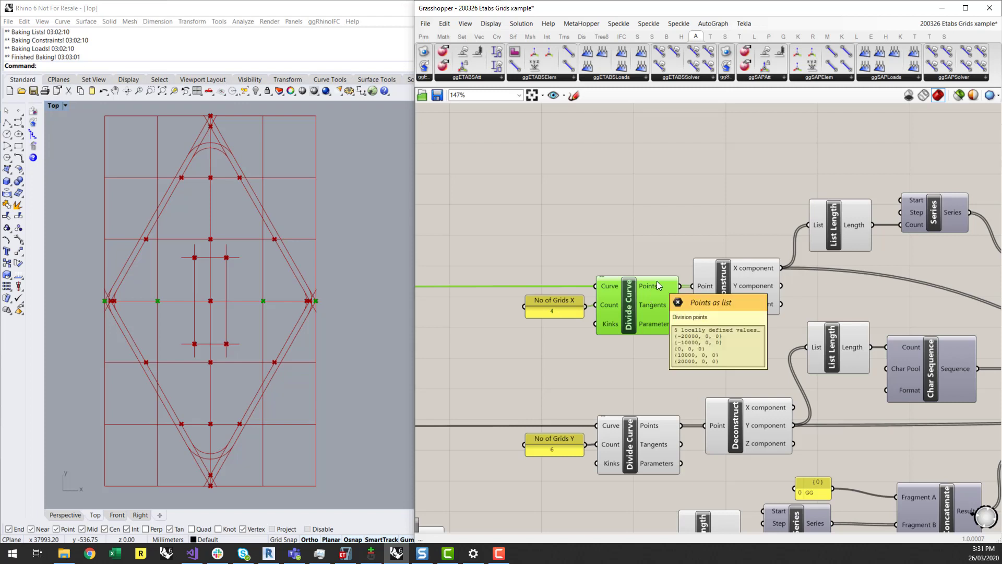
left_click(771, 272)
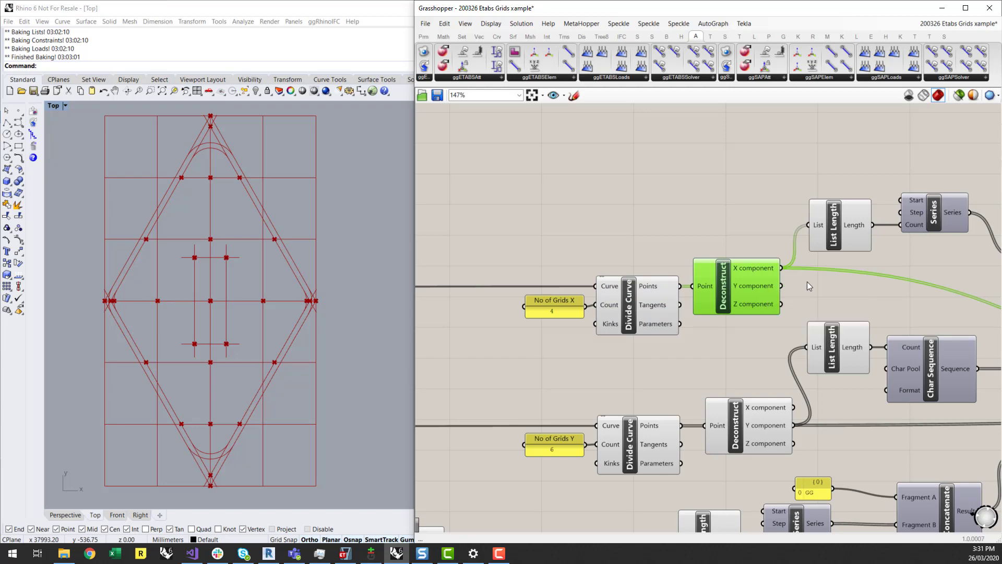
left_click(807, 281)
Inspect the Grids X Ords and Grids Y Ords inputs of the ggETABSGridAxisSystem component in the Create Grid System group.
scroll(815, 303, "down", 6)
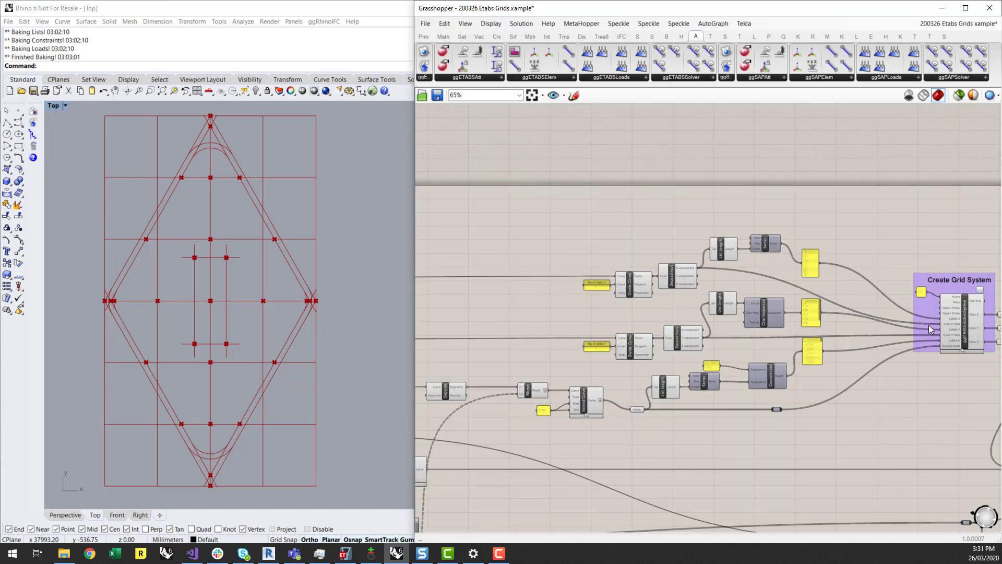
right_click_drag(928, 325, 790, 322)
scroll(790, 322, "up", 8)
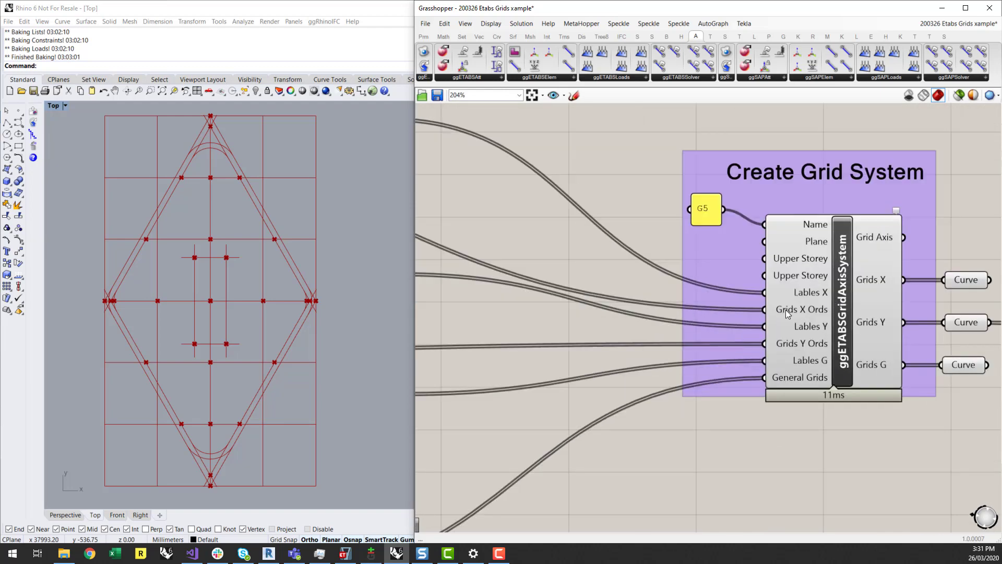
mouse_move(801, 310)
mouse_move(798, 344)
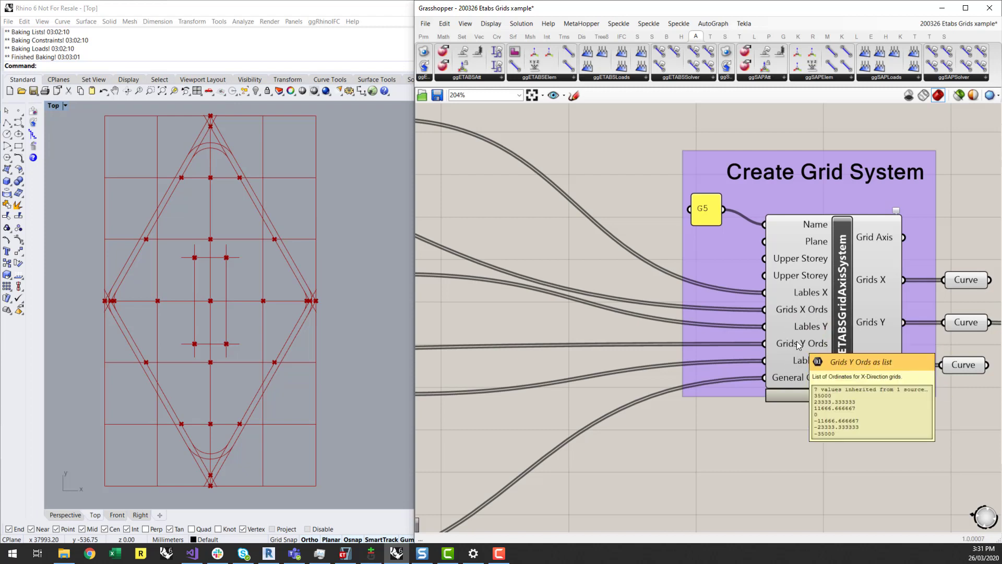
Trace the grid labels back to their source and inspect the Series component output that numbers the X grids.
scroll(798, 345, "down", 3)
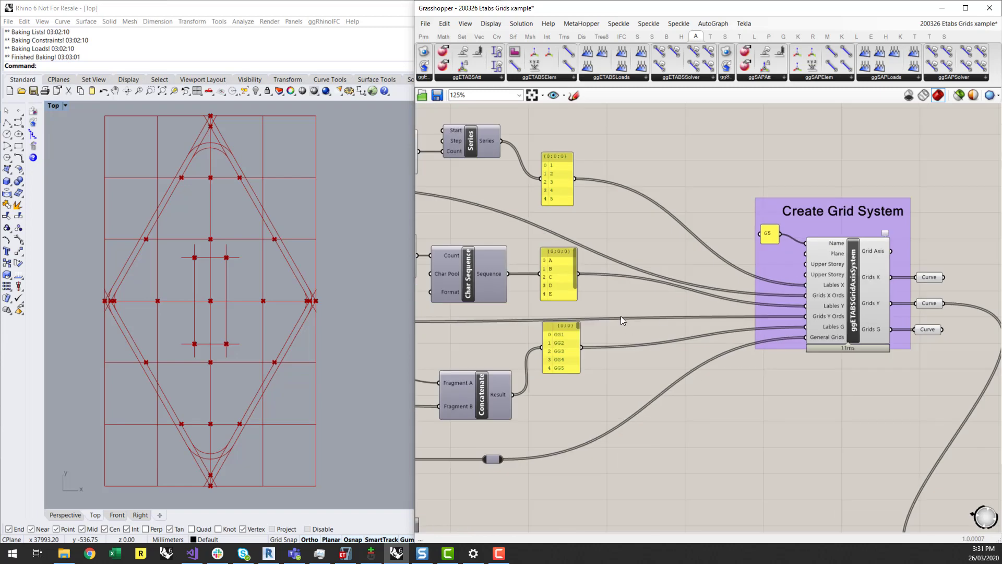
right_click_drag(621, 315, 937, 352)
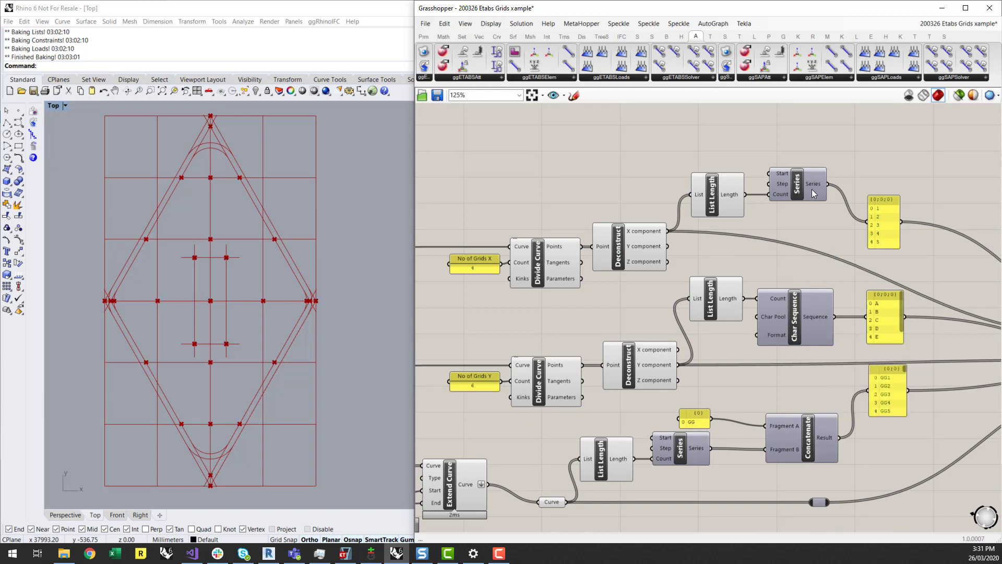
mouse_move(810, 187)
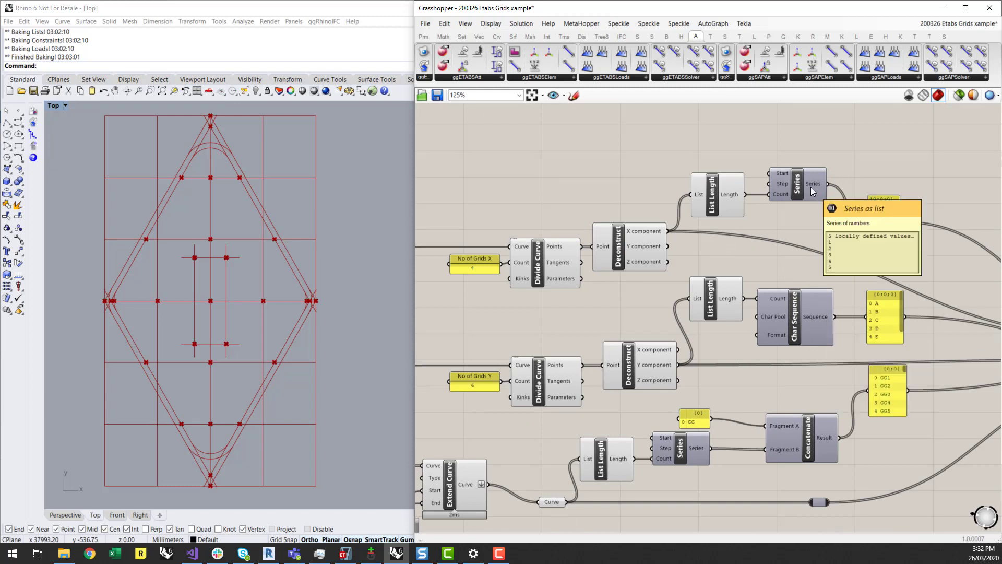
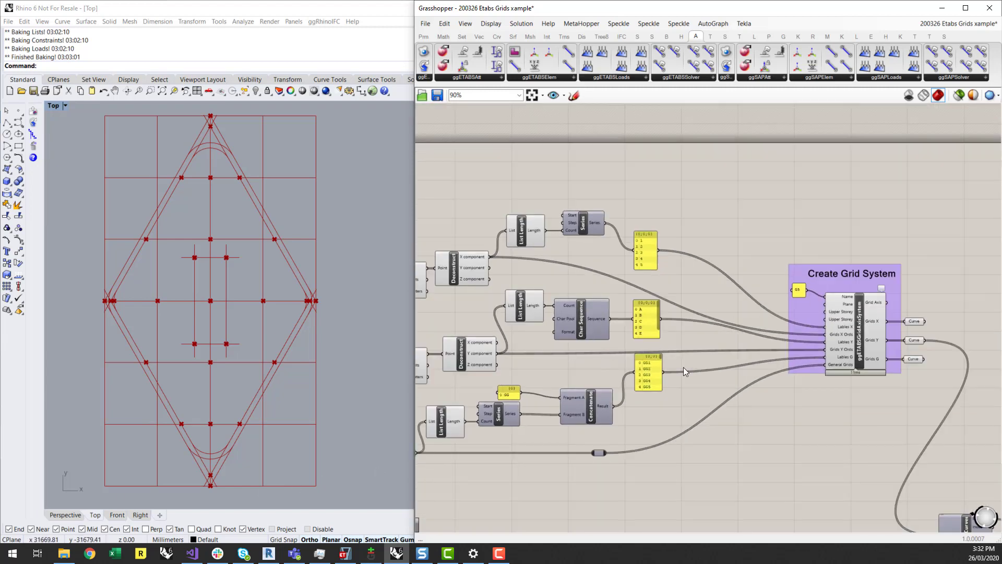
Select the ggETABSGridAxisSystem component to preview the complete grid system, and inspect its Grids X output.
right_click_drag(968, 313, 919, 312)
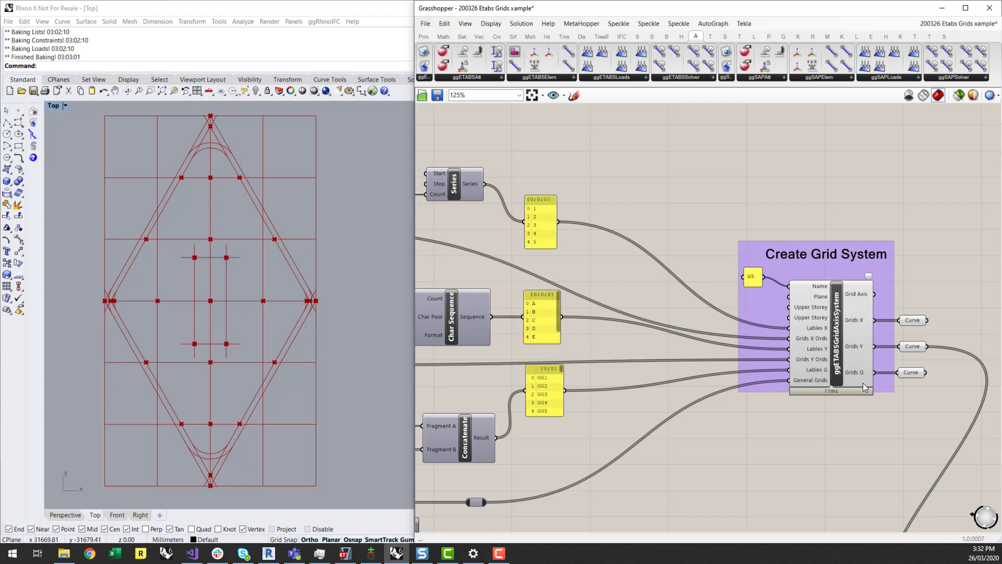
left_click(837, 335)
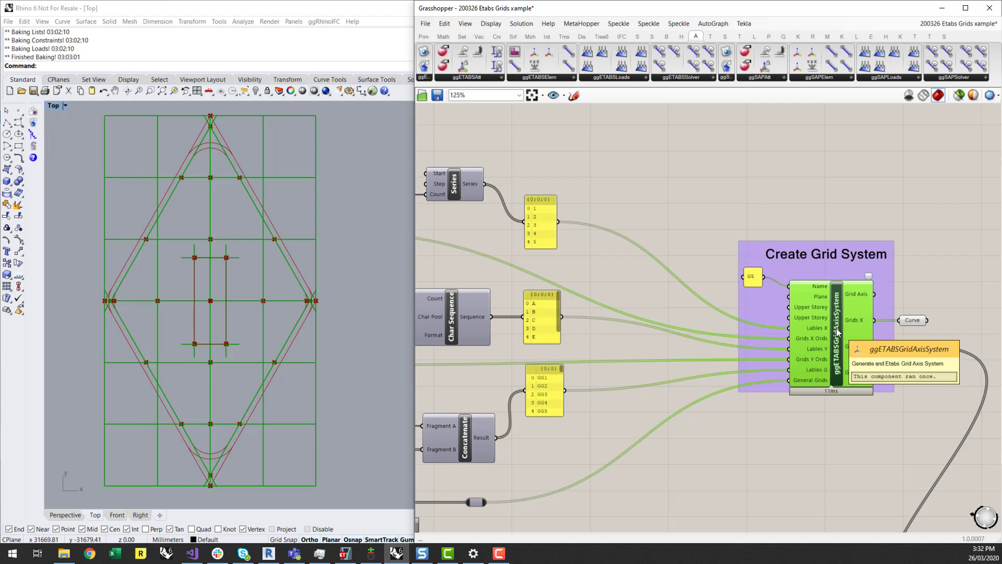
right_click_drag(861, 458, 826, 453)
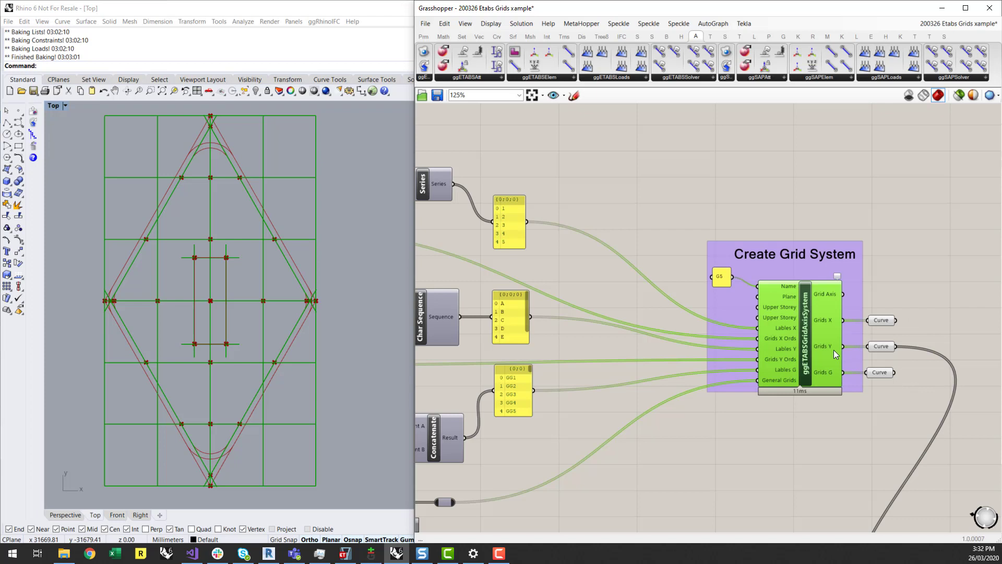
mouse_move(831, 322)
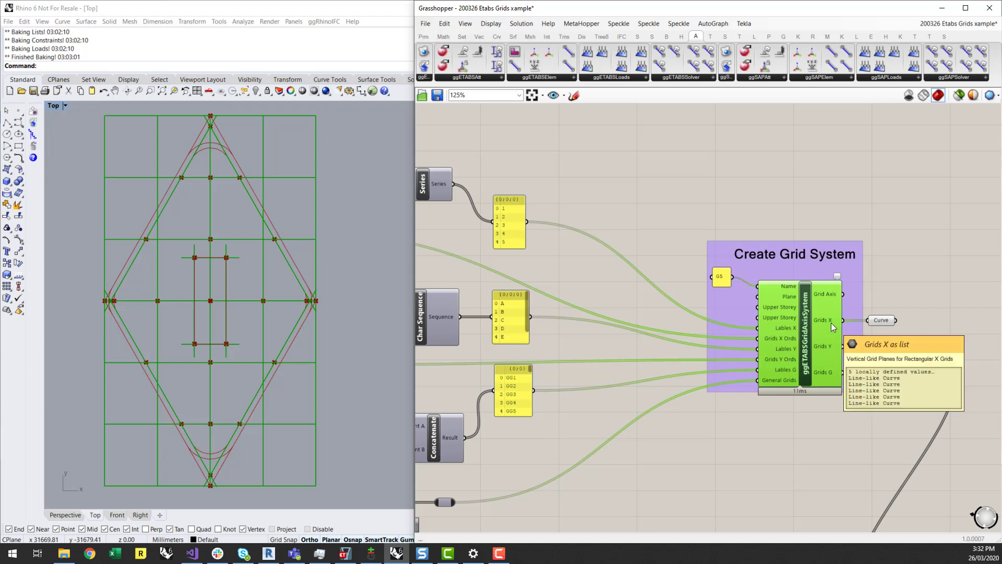
Preview the Curve containers on the Grids X, Grids Y and Grids G outputs one by one, then clear the selection.
left_click(880, 323)
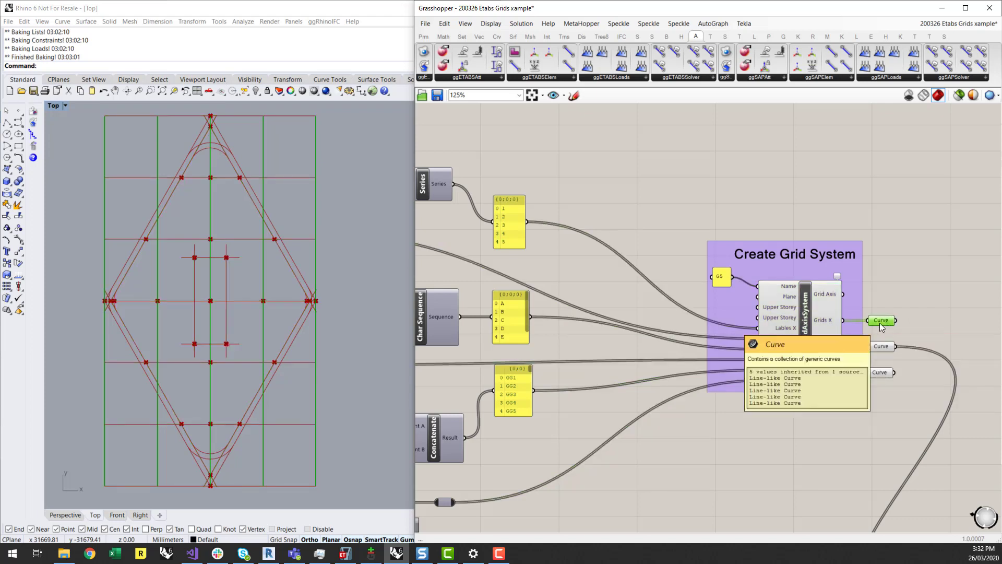
left_click(882, 347)
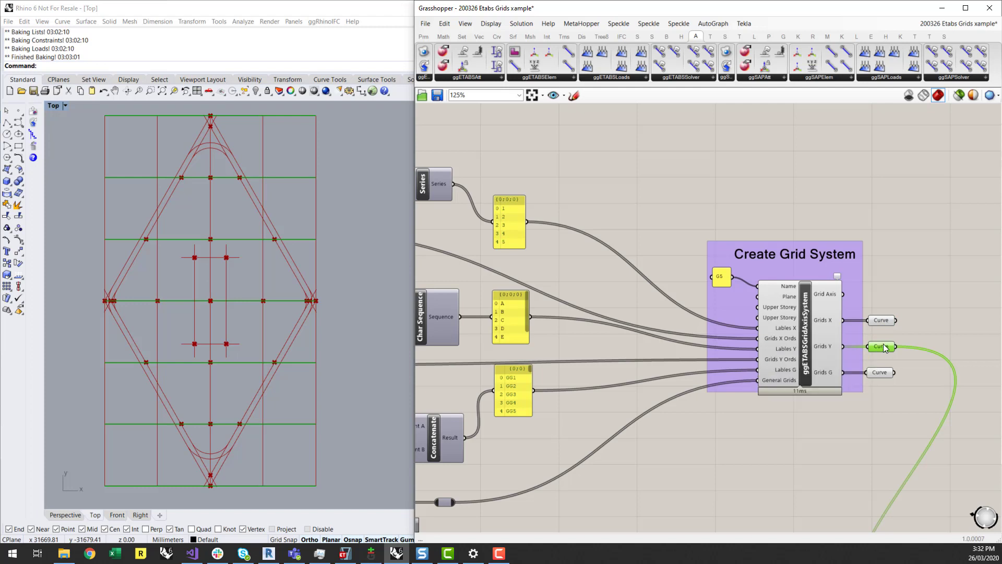
mouse_move(882, 347)
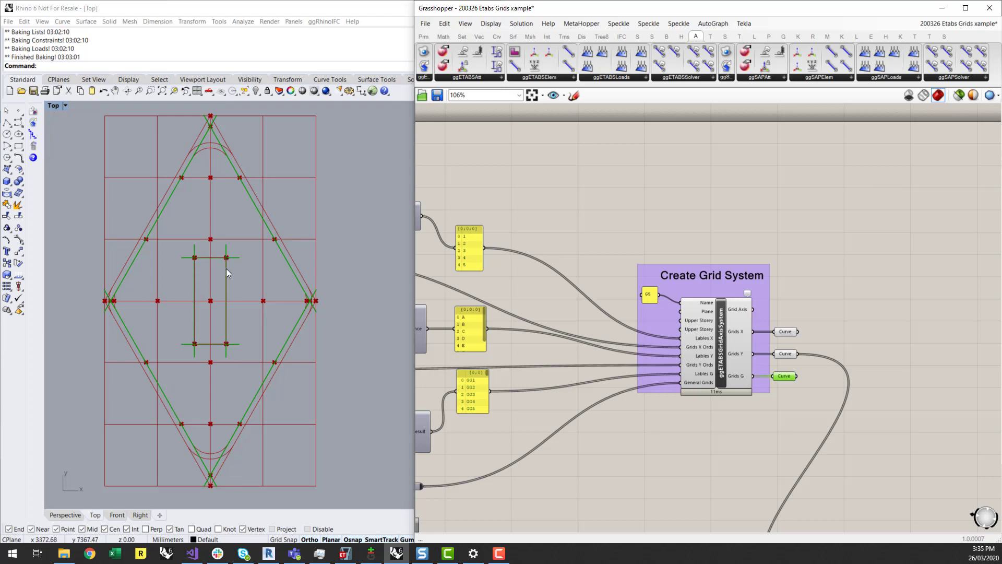
left_click(755, 444)
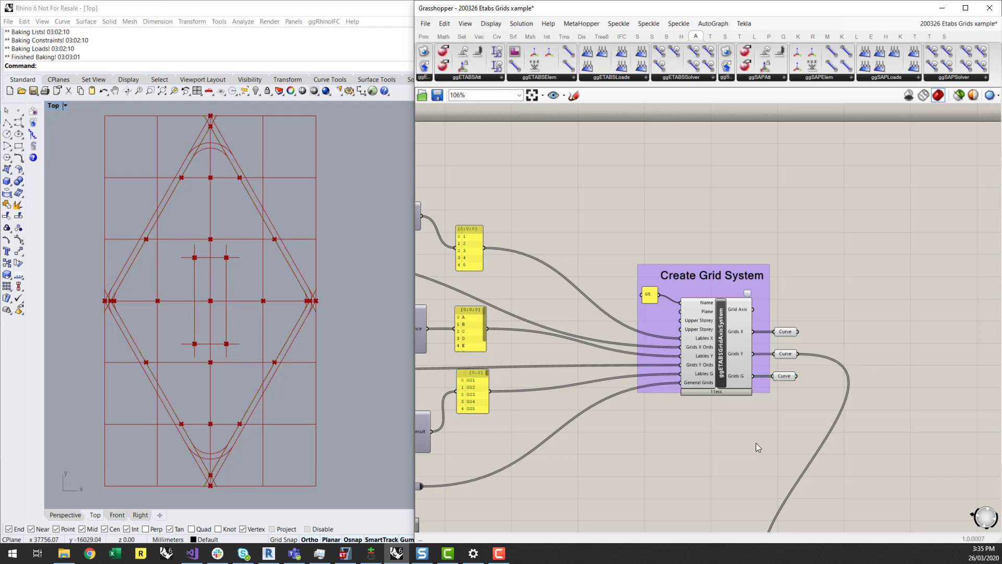
Inspect the PolyLine building outline and the Offset Curve component that offsets it inward for the general grids.
scroll(888, 326, "down", 5)
scroll(714, 390, "up", 5)
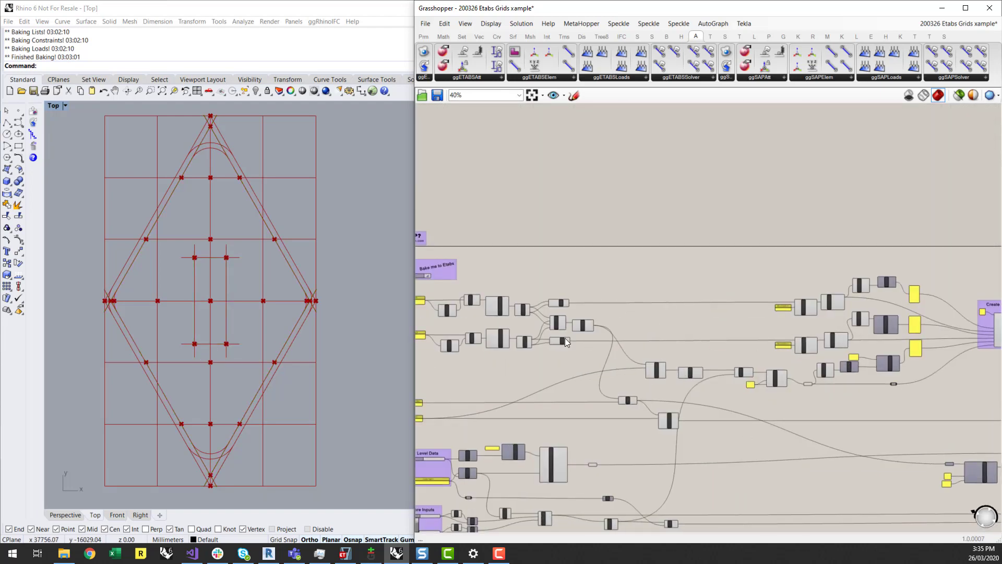
scroll(710, 424, "up", 2)
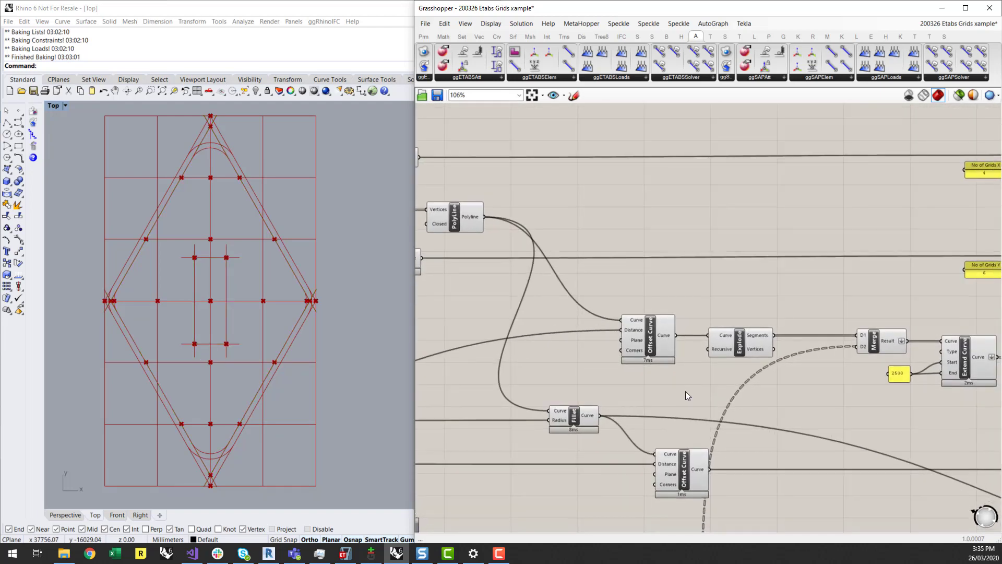
left_click(468, 215)
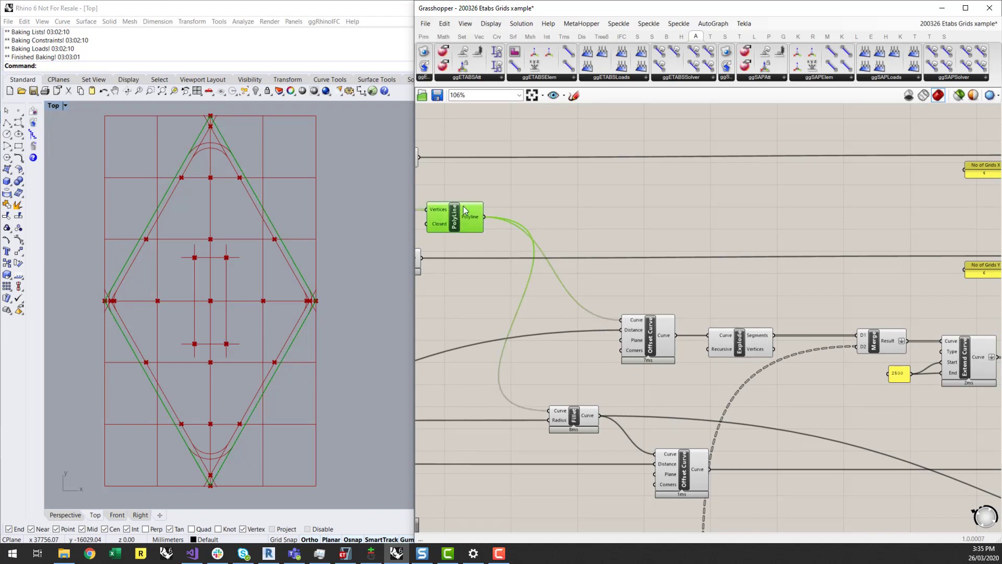
mouse_move(474, 222)
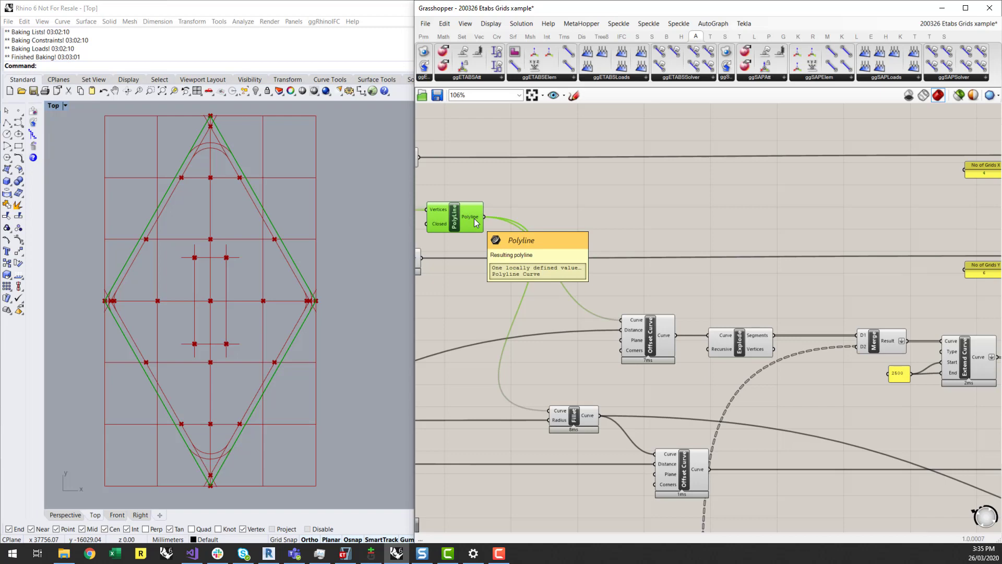
left_click(636, 332)
mouse_move(635, 329)
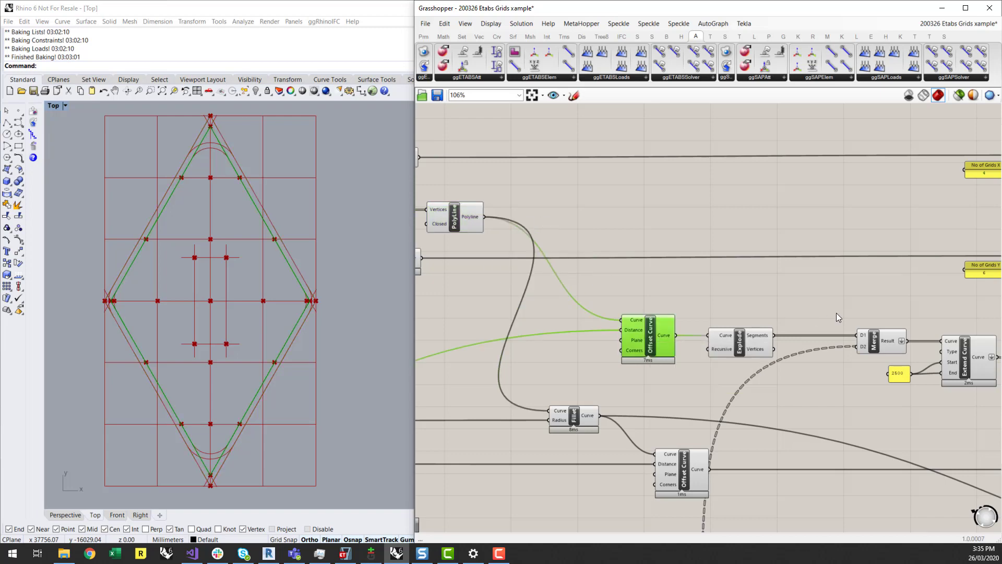
Inspect the Explode component that splits the offset outline and the Extend Curve component that lengthens the merged segments.
right_click_drag(836, 312, 642, 311)
left_click(540, 346)
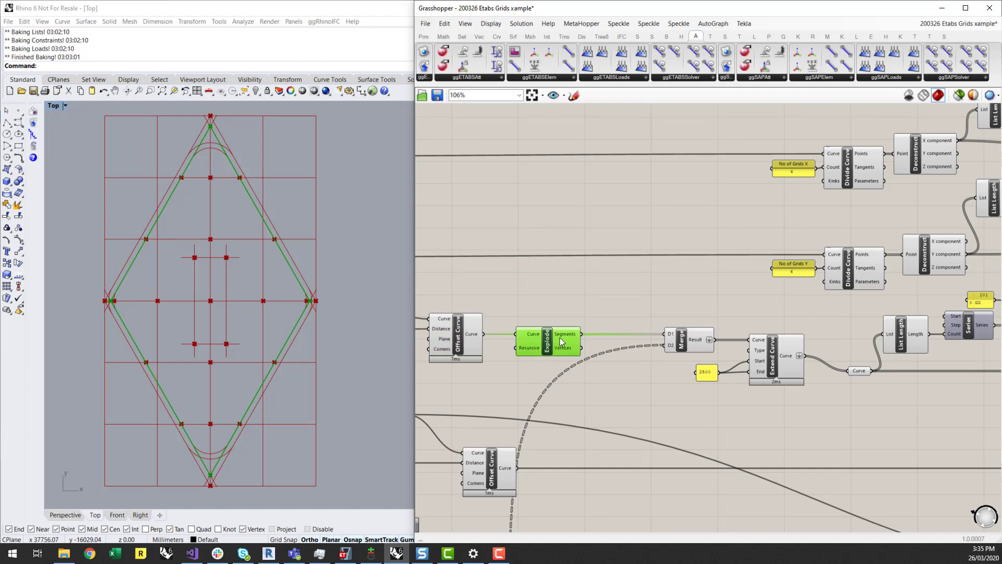
mouse_move(564, 341)
left_click(775, 353)
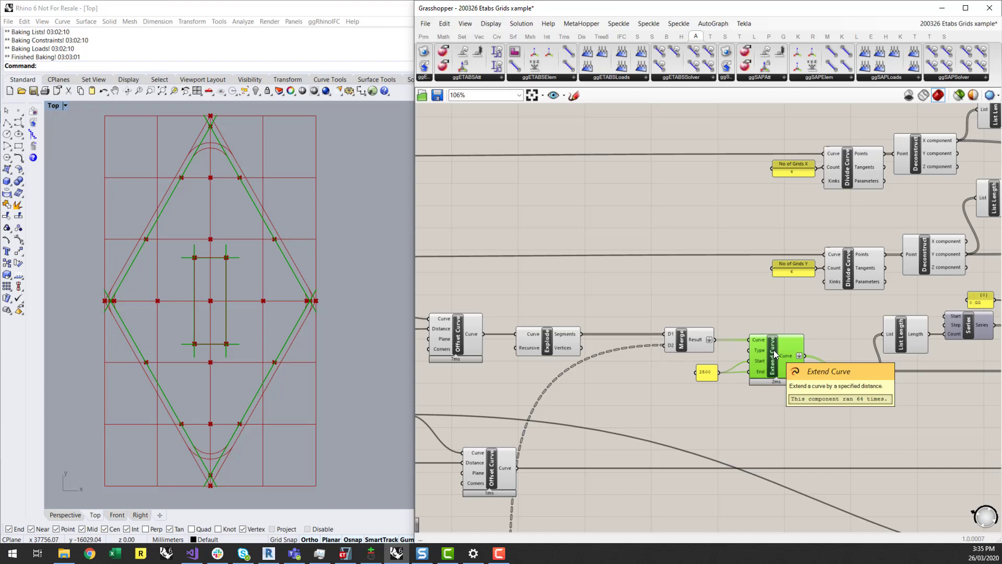
Trace the second Merge input back to the core geometry and inspect its Rectangle and Explode components.
right_click_drag(876, 416, 541, 412)
right_click_drag(524, 448, 810, 254)
scroll(517, 428, "down", 3)
scroll(450, 403, "up", 10)
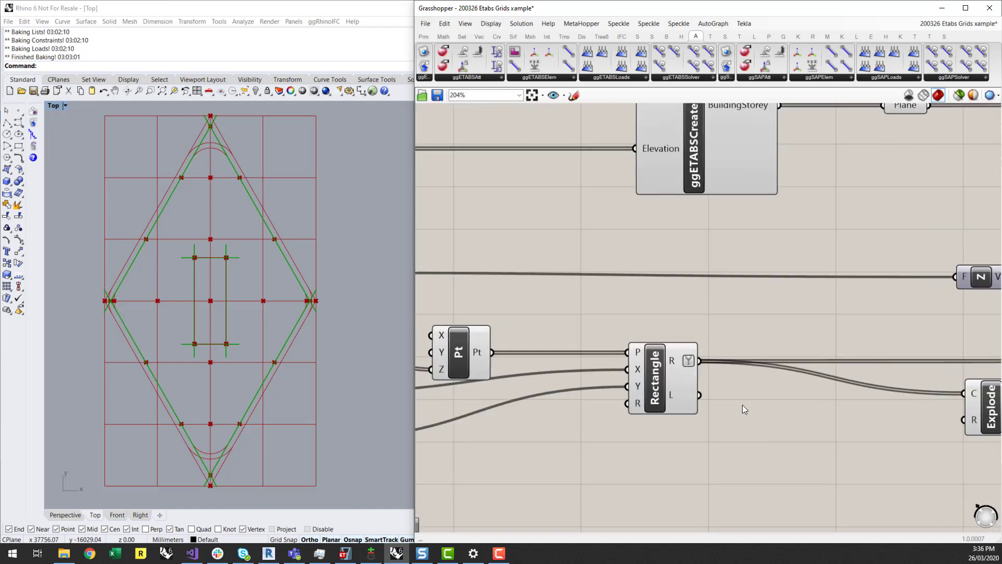
left_click(657, 388)
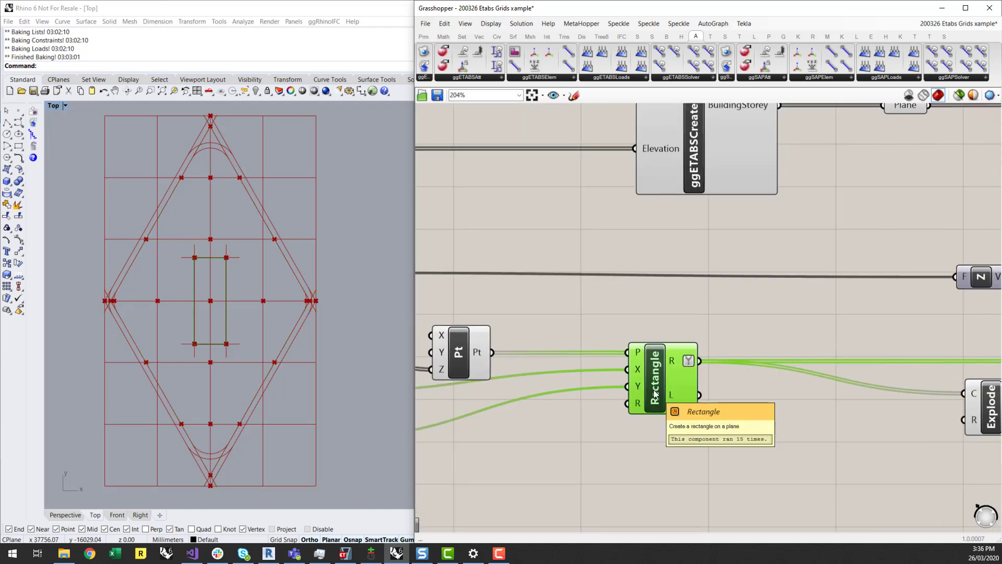
scroll(593, 438, "down", 5)
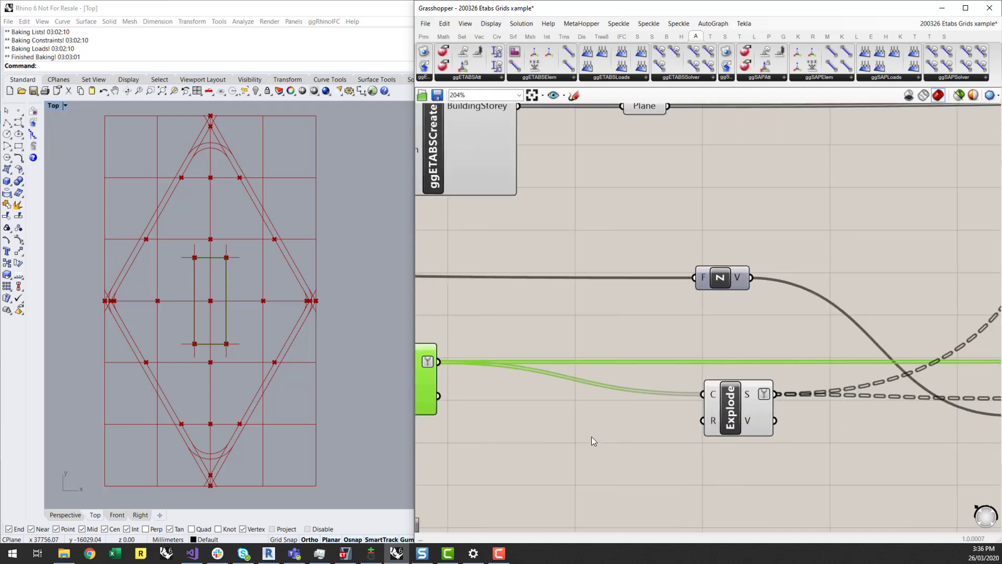
left_click(625, 405)
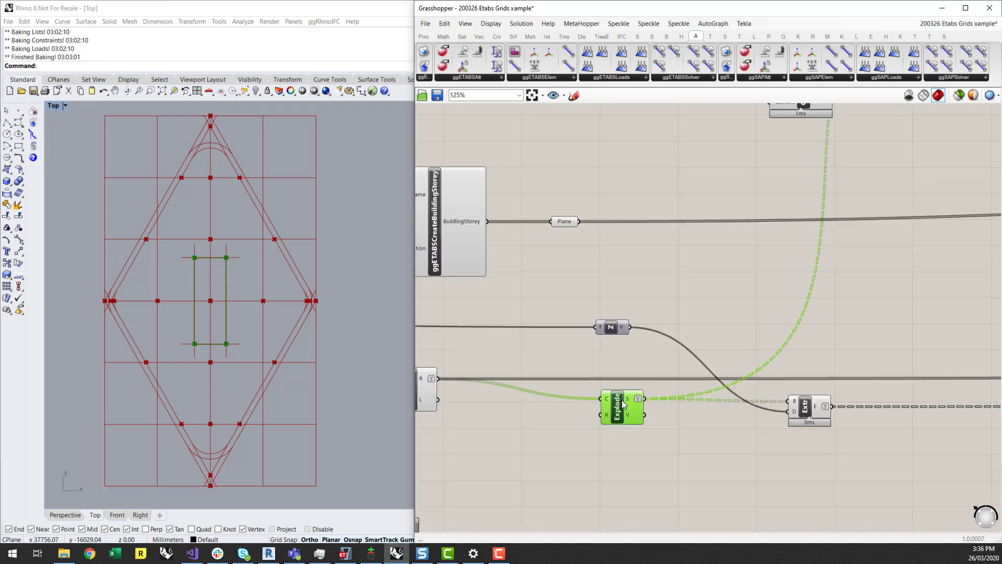
Return to the Merge component and preview the Extend Curve result combining the outline and core segments.
right_click_drag(837, 329, 590, 271)
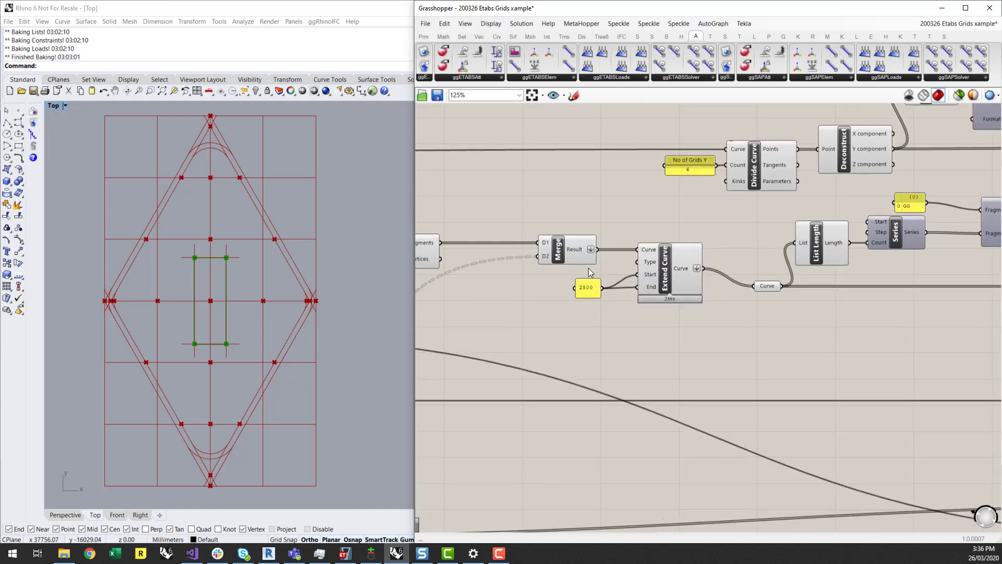
left_click(663, 270)
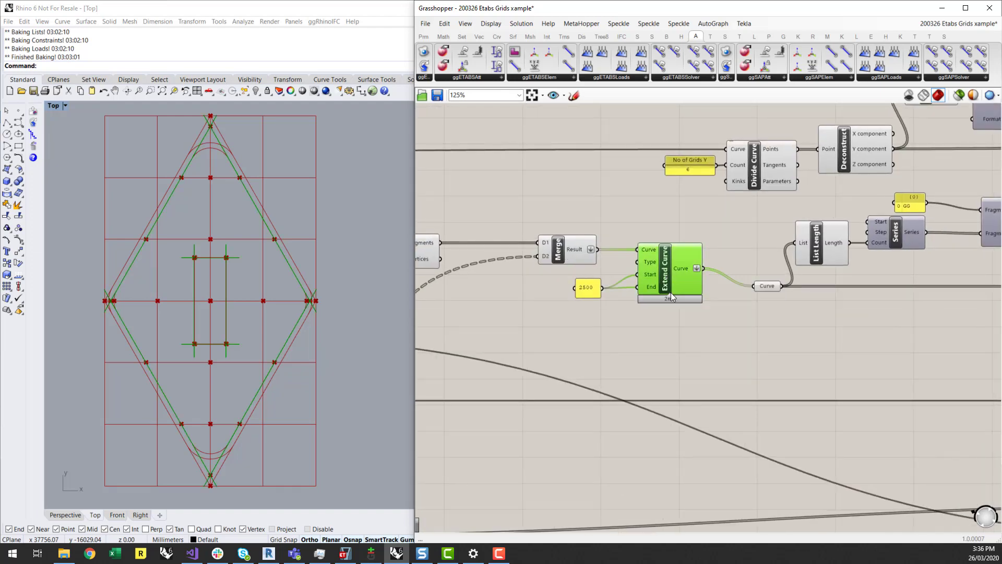
right_click_drag(711, 314, 686, 326)
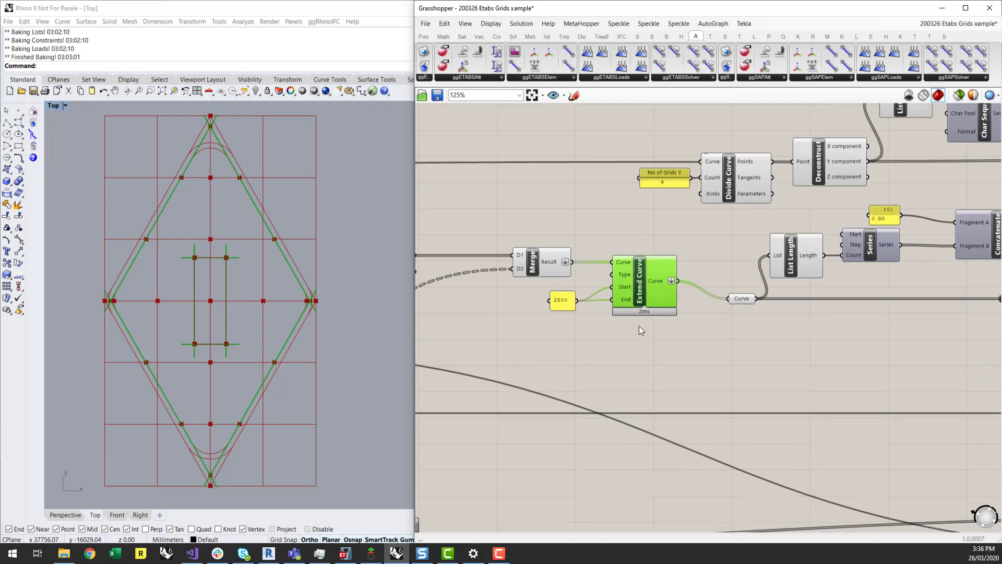
Follow the extended curves to the General Grids input and examine the Concatenate component that builds the GG labels.
right_click_drag(869, 340, 875, 393)
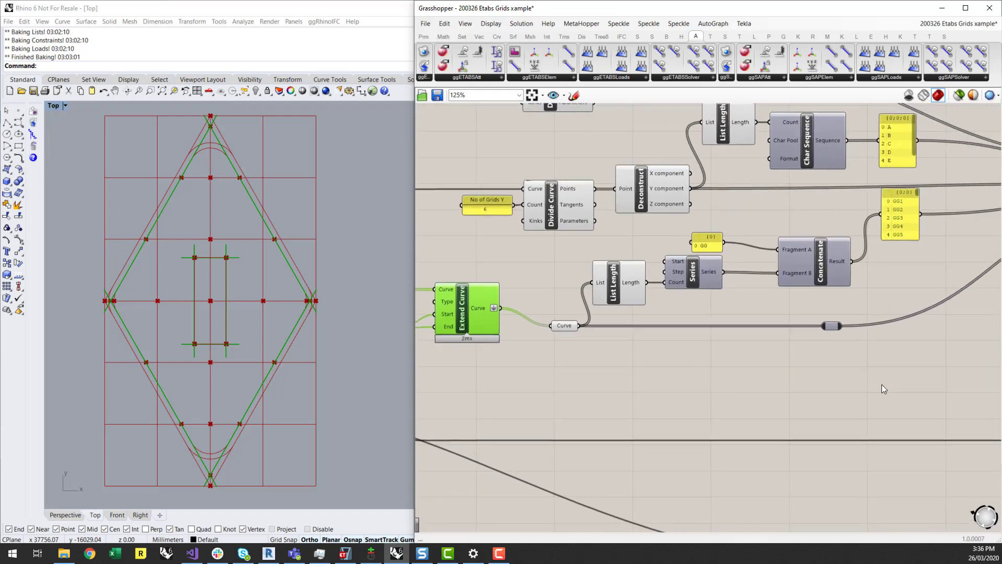
right_click_drag(900, 287, 608, 365)
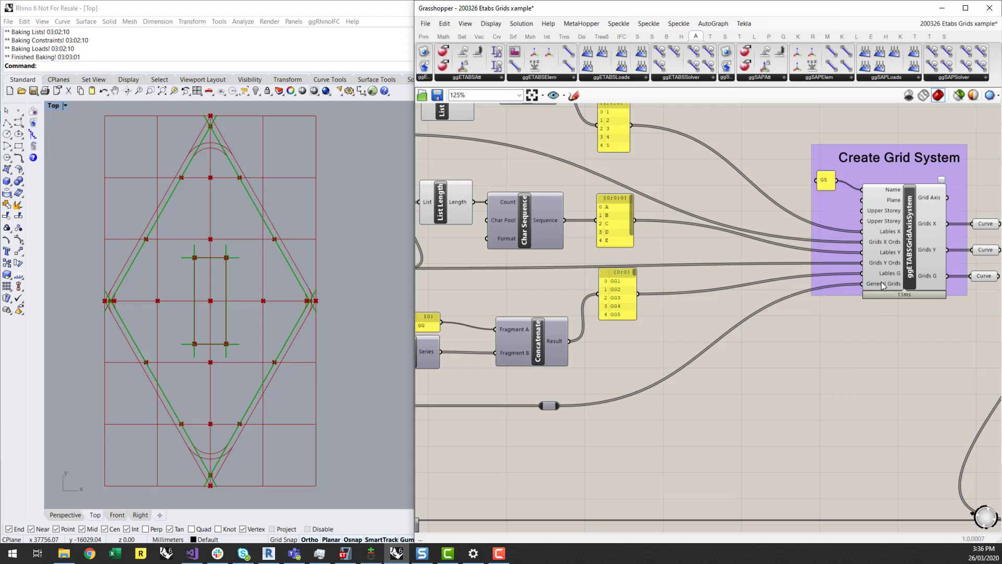
right_click_drag(554, 379, 714, 372)
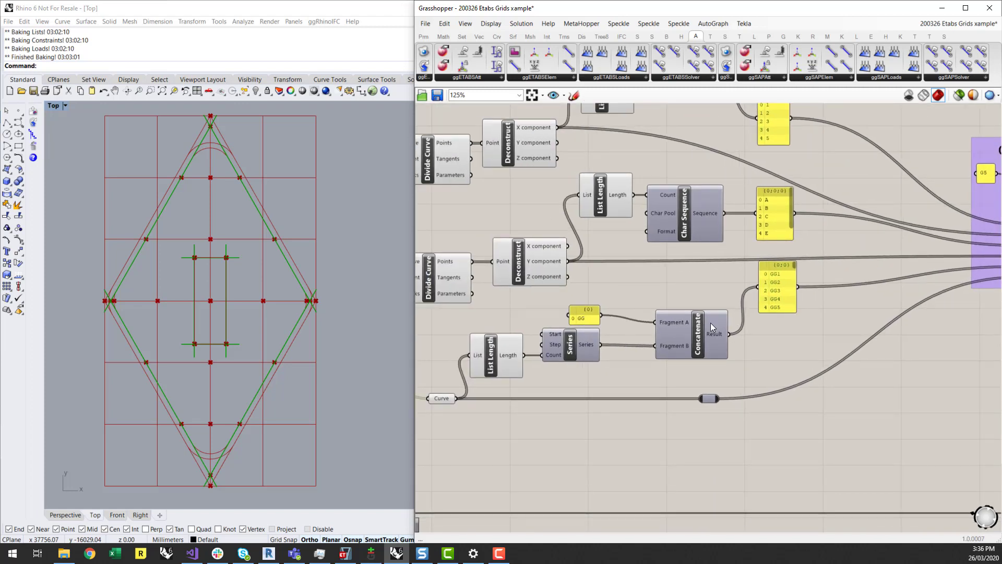
Preview the grid curves output by the ggETABSGridAxisSystem component, ending on the Y grids.
right_click_drag(847, 308, 500, 372)
left_click(796, 335)
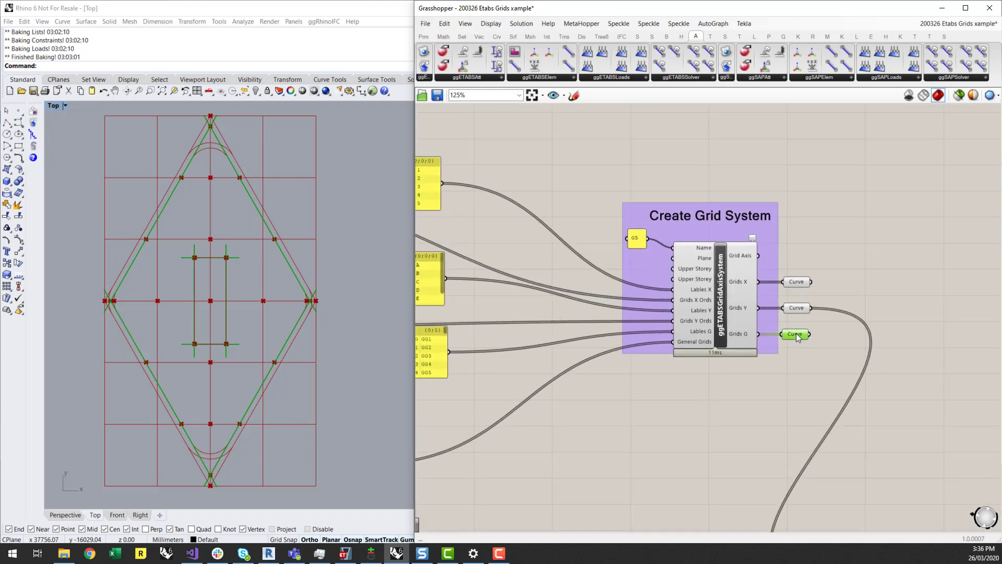
left_click(794, 363)
left_click(796, 337)
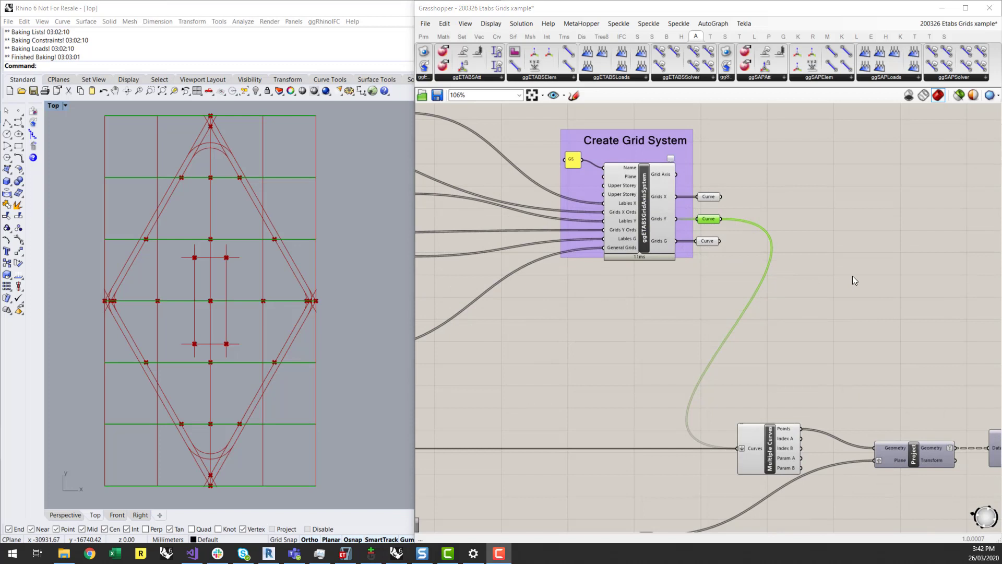
Inspect the Multiple Curves component and trace its inputs to preview where the Y grids intersect the offset building outline.
mouse_move(710, 223)
mouse_move(771, 446)
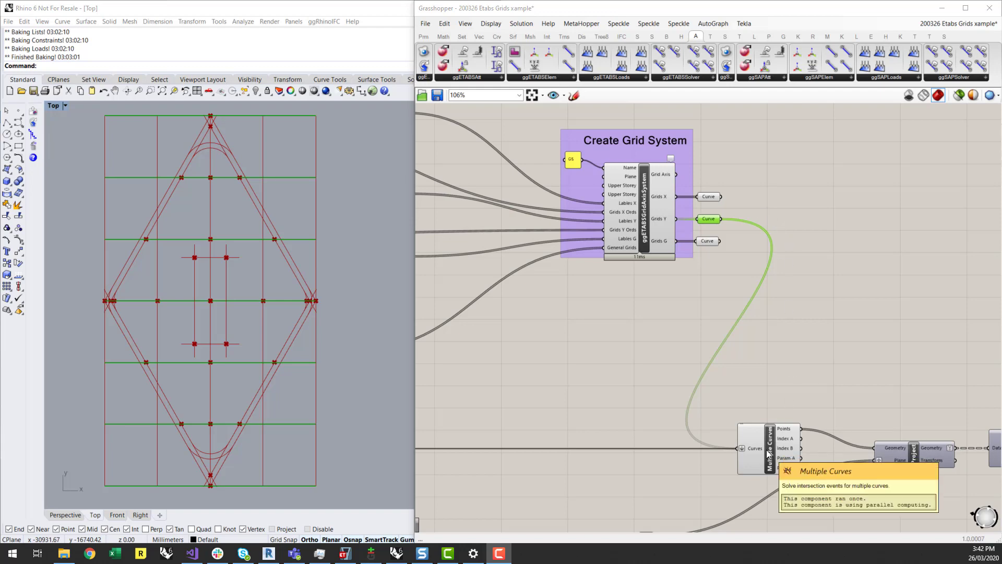
scroll(783, 418, "down", 4)
right_click_drag(521, 402, 671, 385)
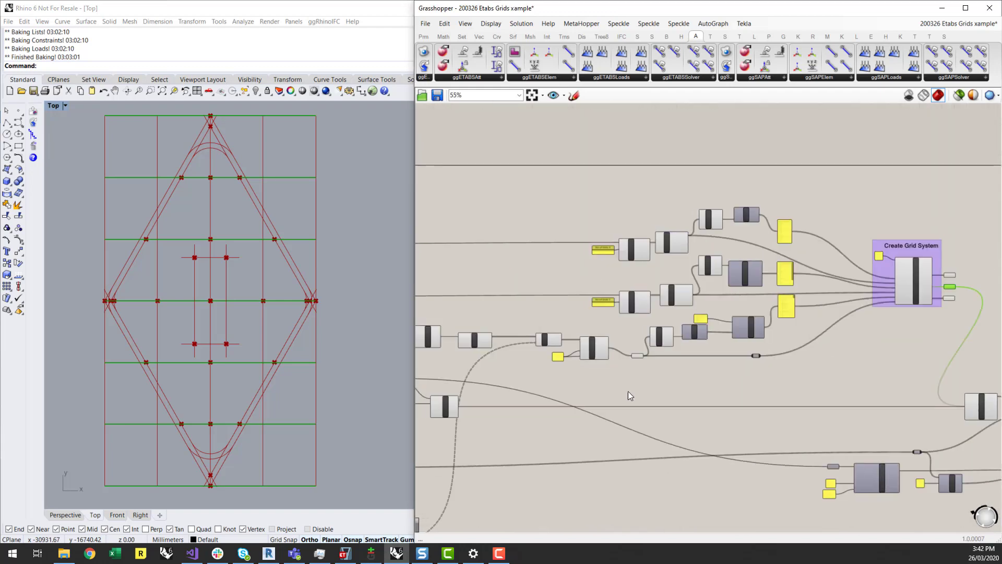
left_click(441, 408)
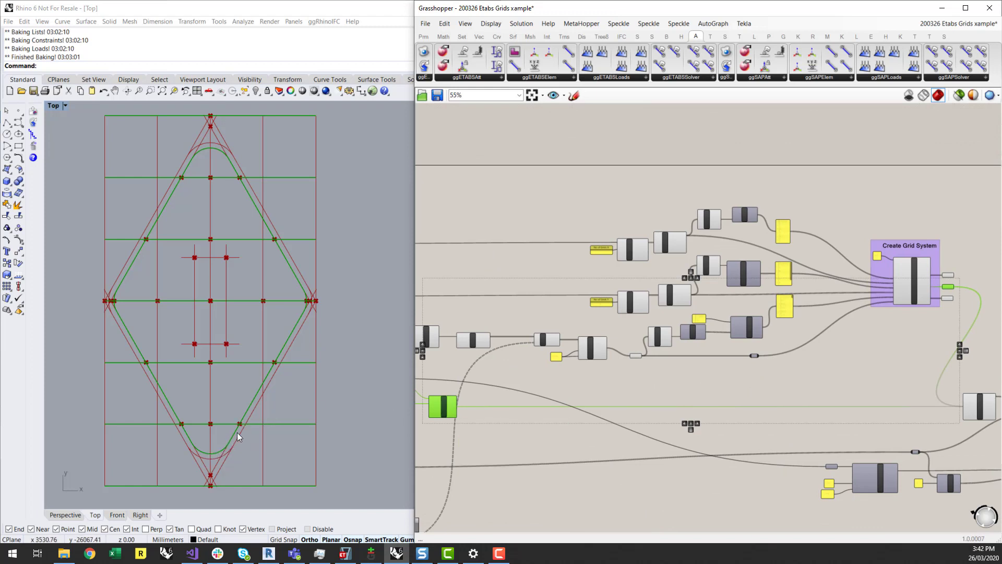
right_click_drag(907, 384, 789, 383)
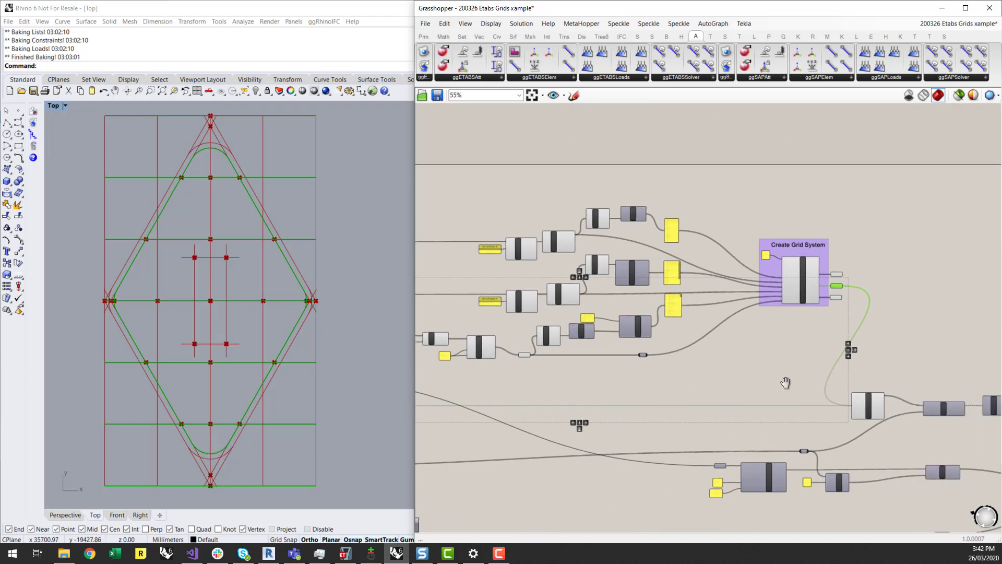
scroll(935, 396, "up", 3)
left_click(812, 412)
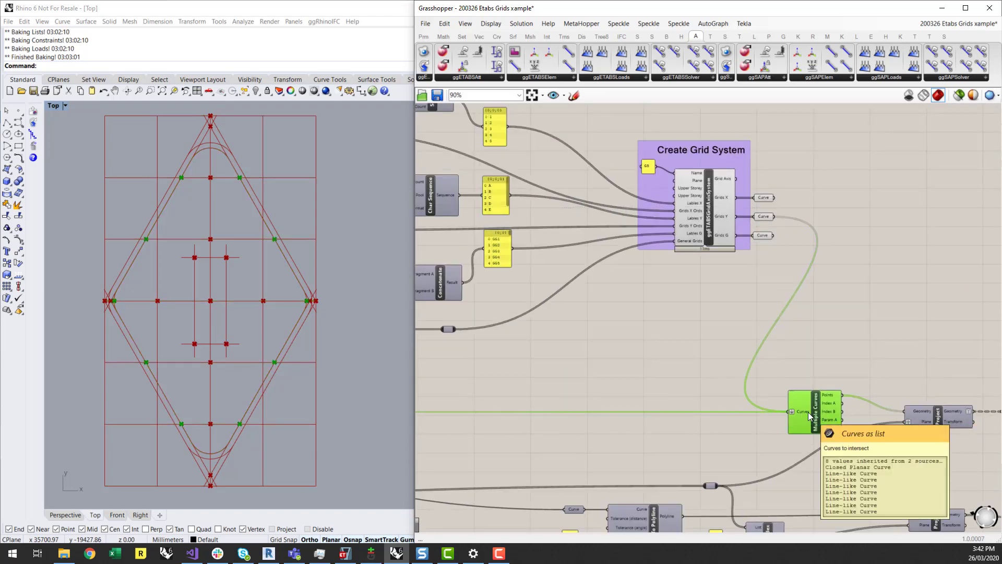
left_click(869, 373)
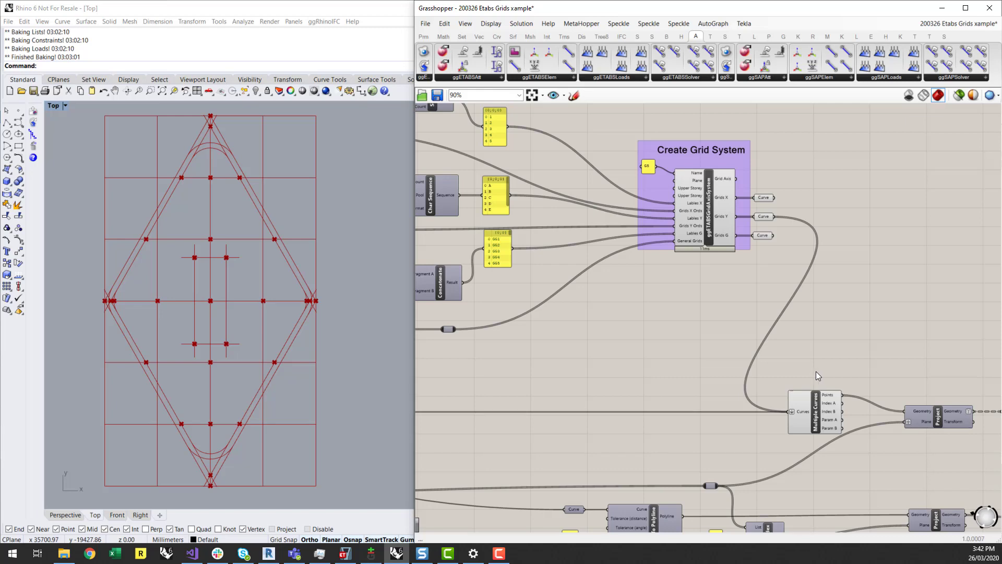
Follow the intersection points through the Project, Flip Matrix, PolyLine and Explode components to the green element group.
right_click_drag(892, 361, 766, 334)
scroll(756, 347, "down", 2)
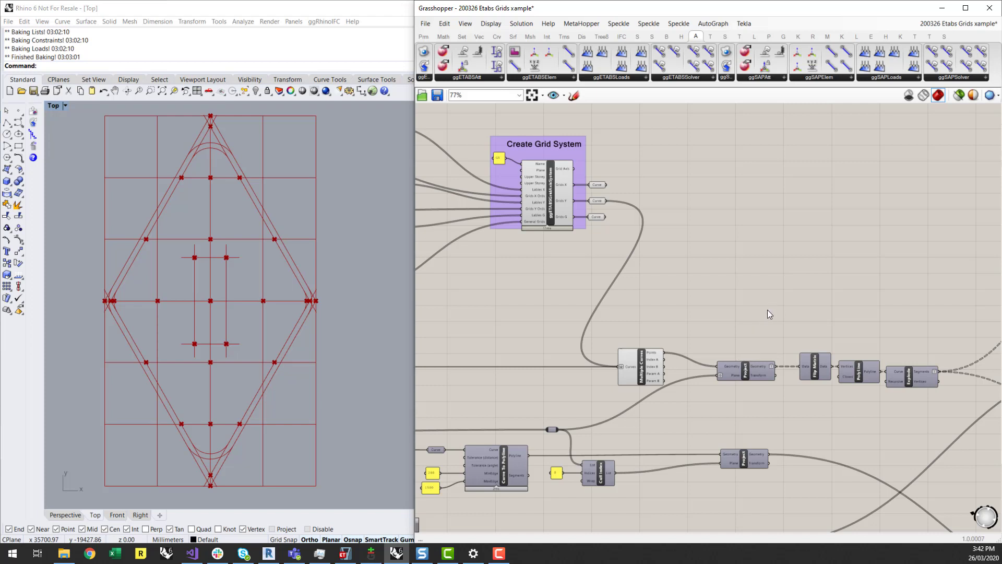
right_click_drag(766, 317, 605, 328)
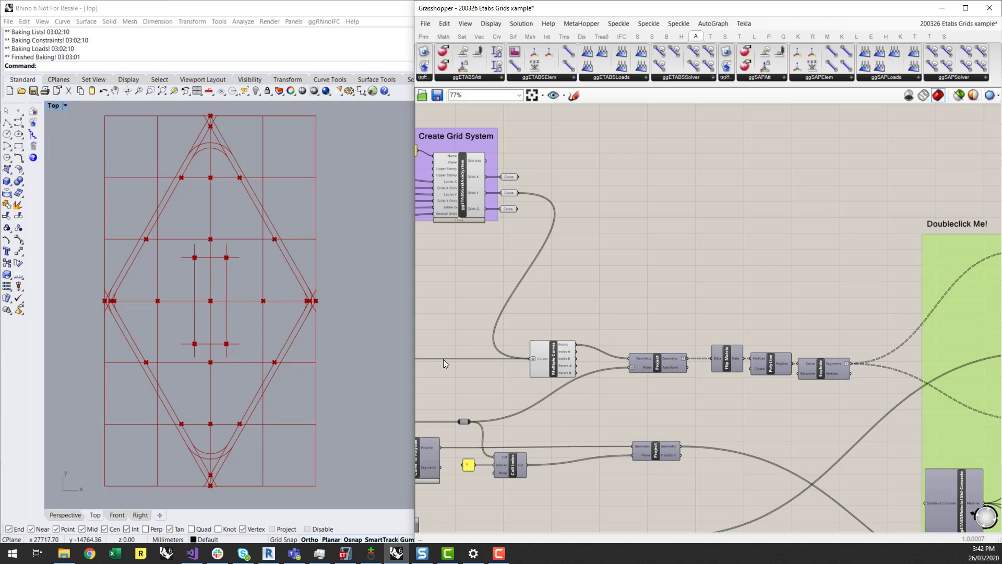
Set the number of X grids to 5 and the number of Y grids to 8.
right_click_drag(455, 278, 618, 271)
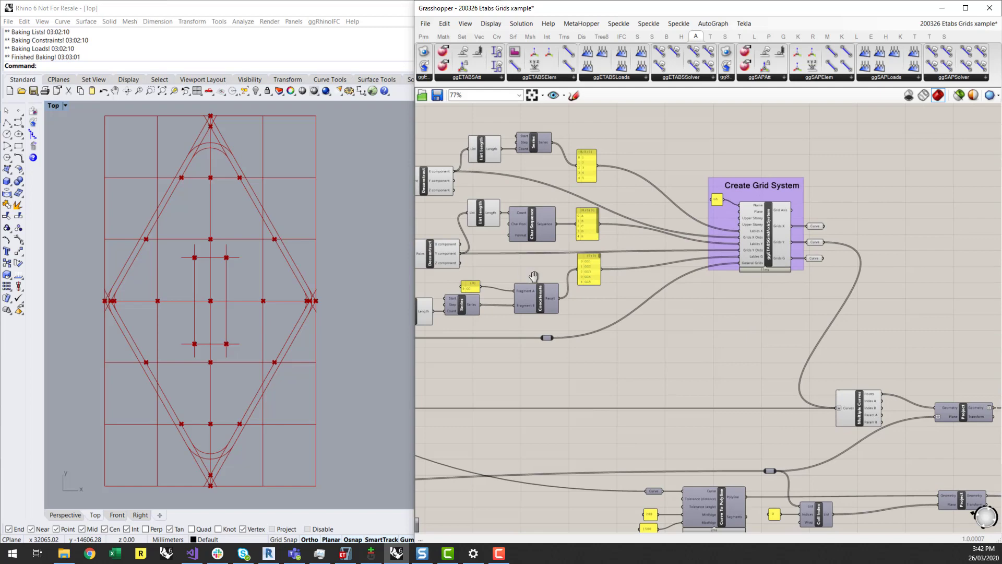
right_click_drag(526, 275, 578, 284)
scroll(471, 224, "up", 5)
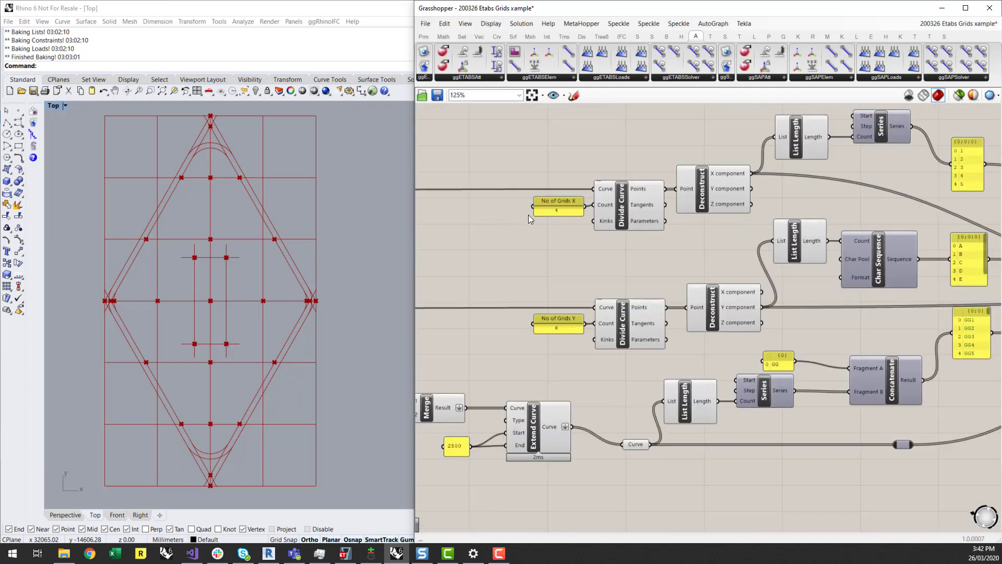
double_click(562, 211)
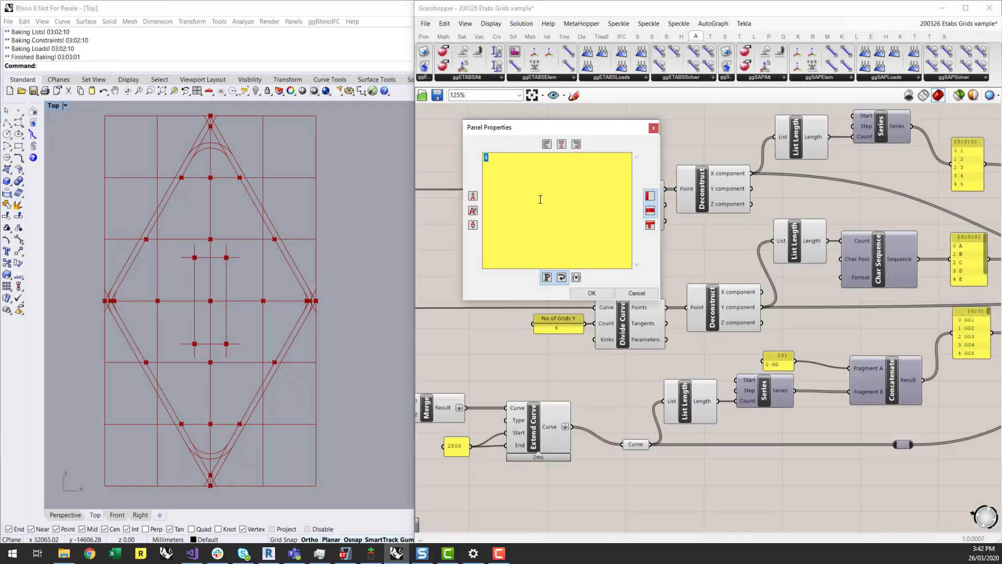
type("5")
left_click(595, 293)
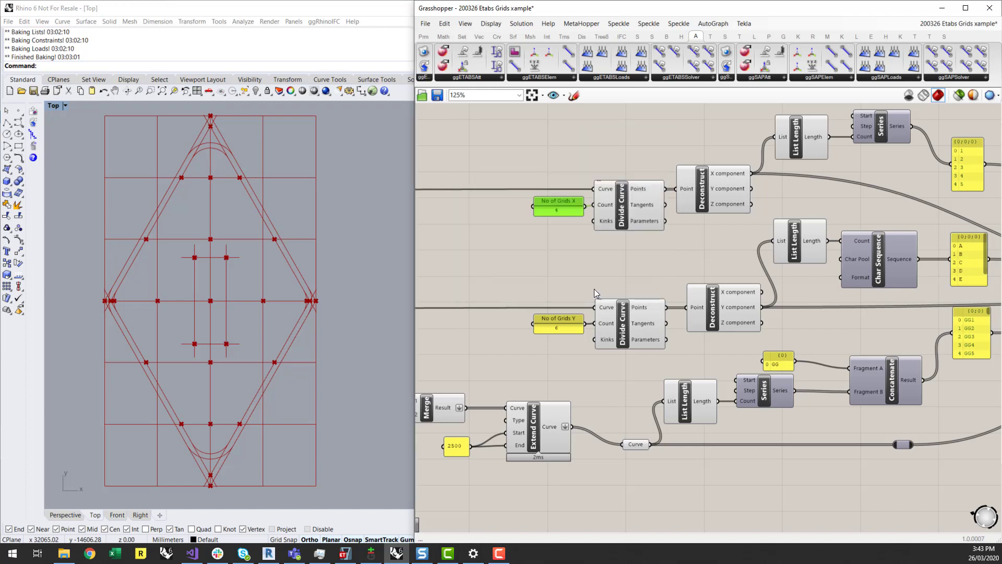
double_click(558, 327)
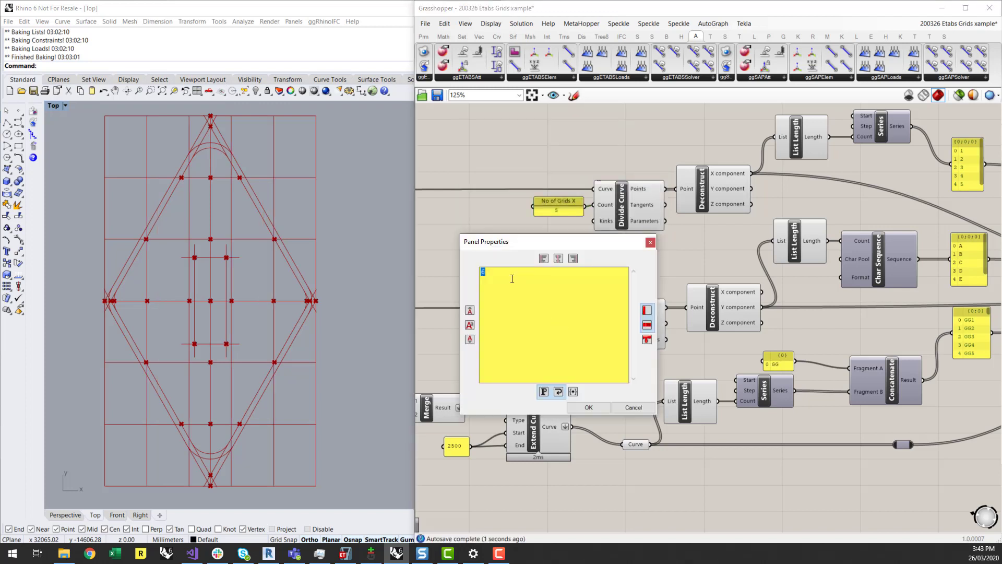
type("8")
left_click(595, 408)
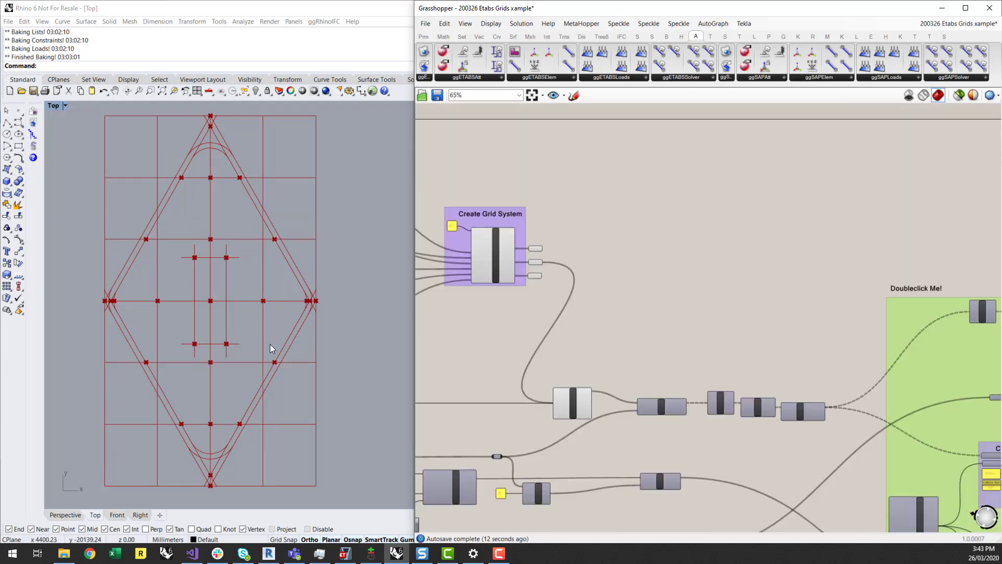
Set the Building Width panel at the start of the definition to 25000.
right_click_drag(491, 338, 845, 343)
right_click_drag(497, 367, 925, 370)
scroll(665, 284, "up", 3)
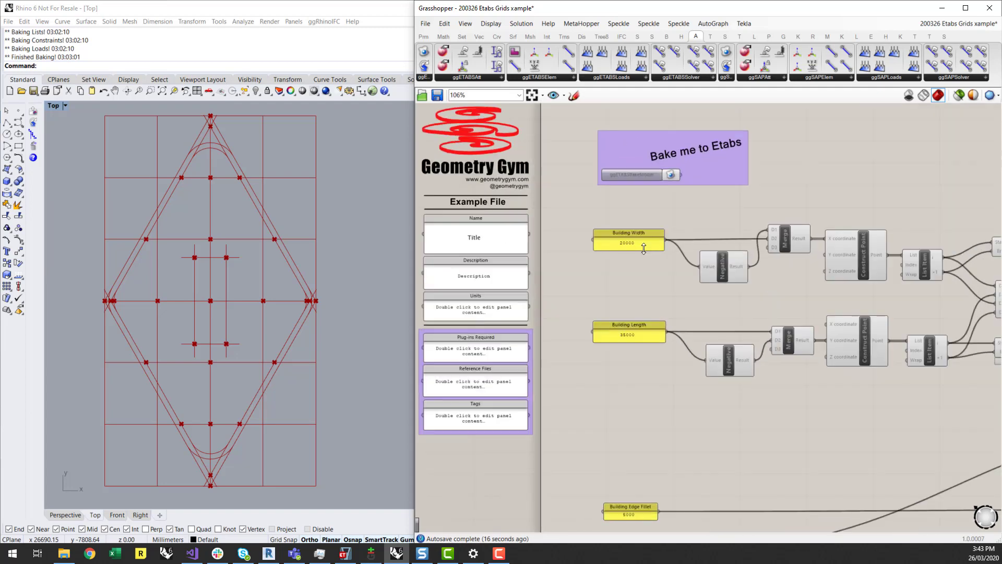
double_click(637, 246)
type("25000")
left_click(658, 324)
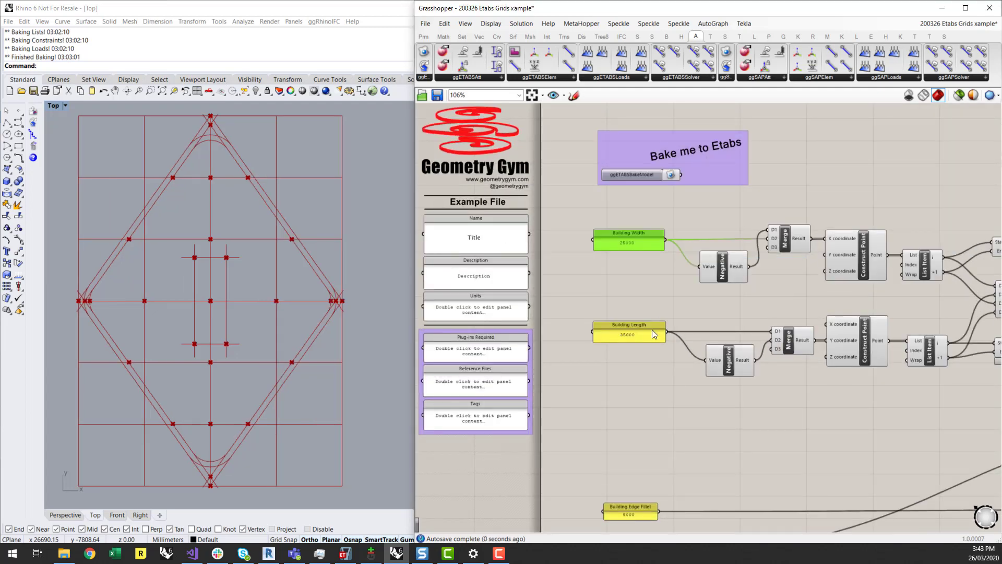
Set the Building Length panel to 30000.
double_click(630, 334)
left_click_drag(598, 282, 551, 280)
type("30000")
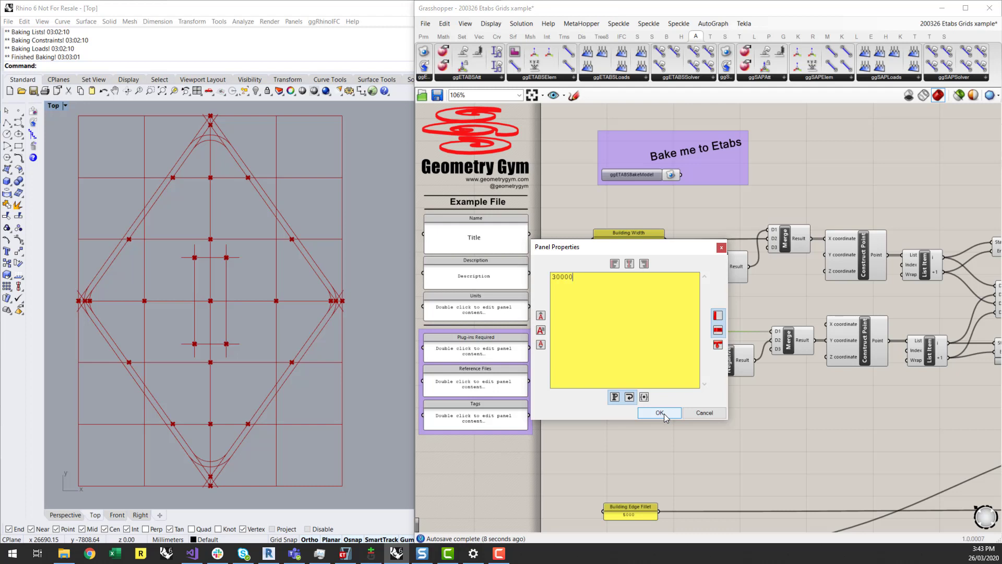
left_click(660, 413)
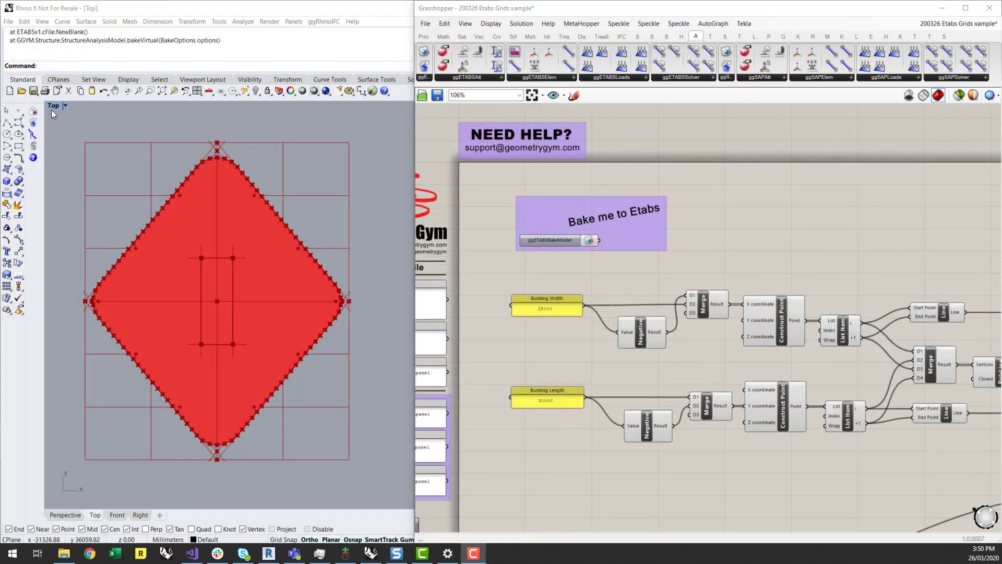
Show the building in a maximized Rhino Perspective view and orbit around the whole tower.
left_click(52, 108)
double_click(51, 108)
double_click(296, 105)
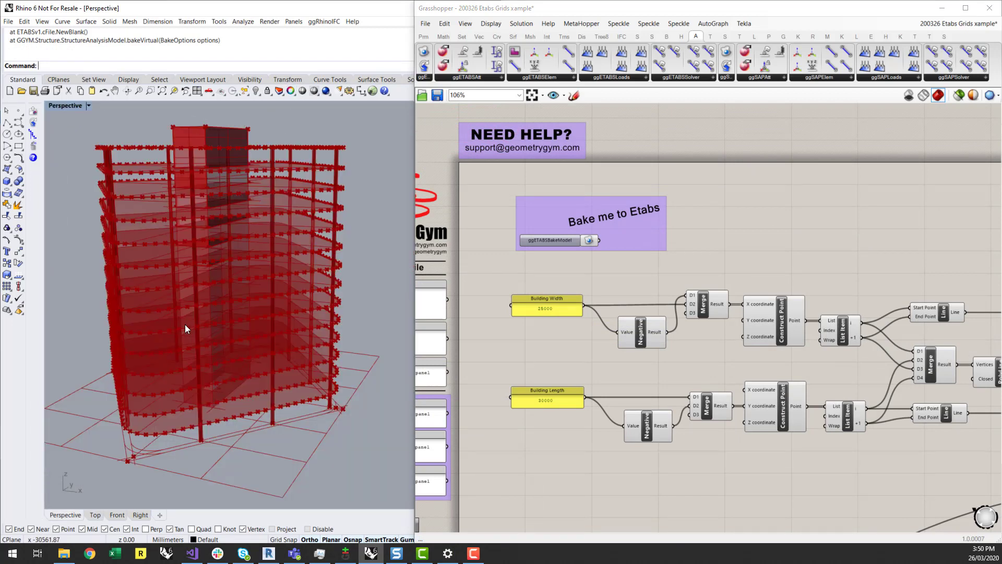
right_click_drag(286, 493, 202, 409)
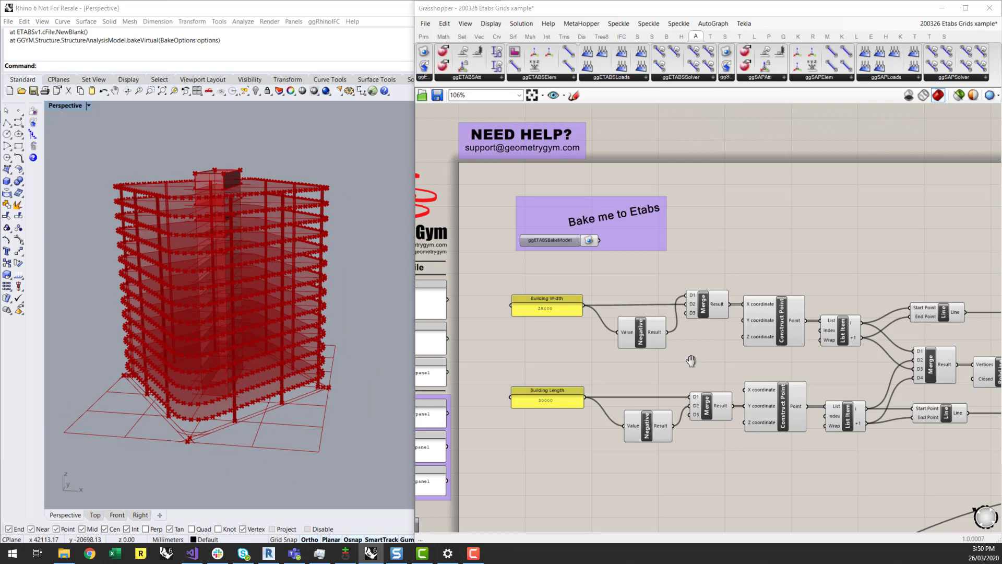
Preview the elements generated by the Columns, Slabs and Core Walls groups, and clear the selection.
scroll(605, 310, "down", 4)
scroll(756, 424, "up", 3)
right_click_drag(797, 384, 593, 349)
right_click_drag(805, 425, 604, 320)
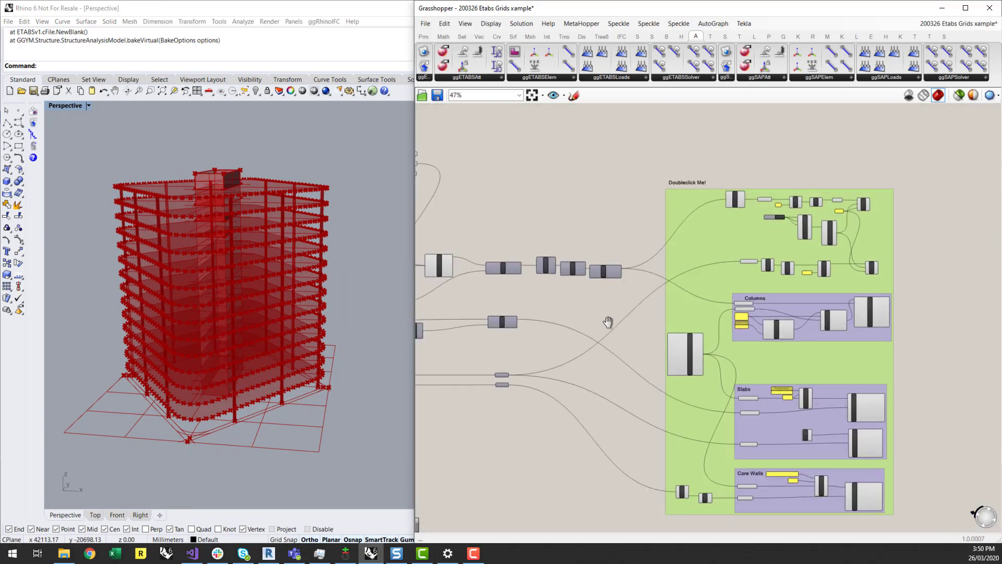
left_click(860, 299)
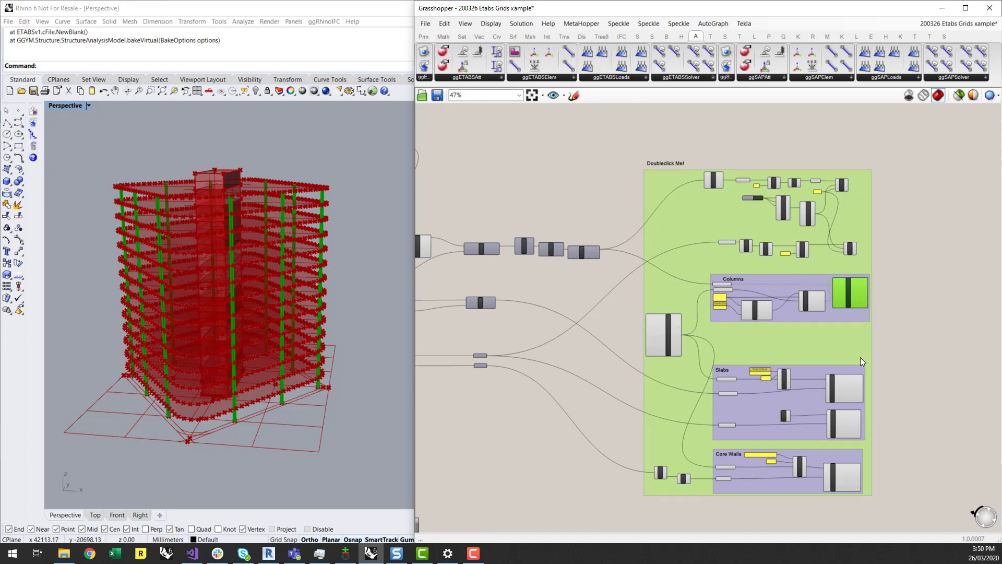
left_click(838, 397)
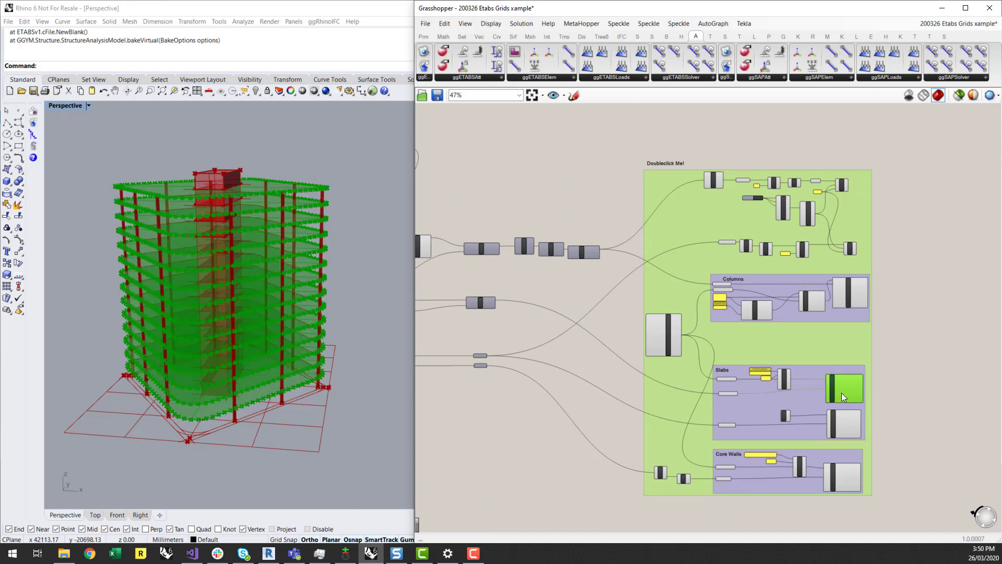
left_click(843, 472)
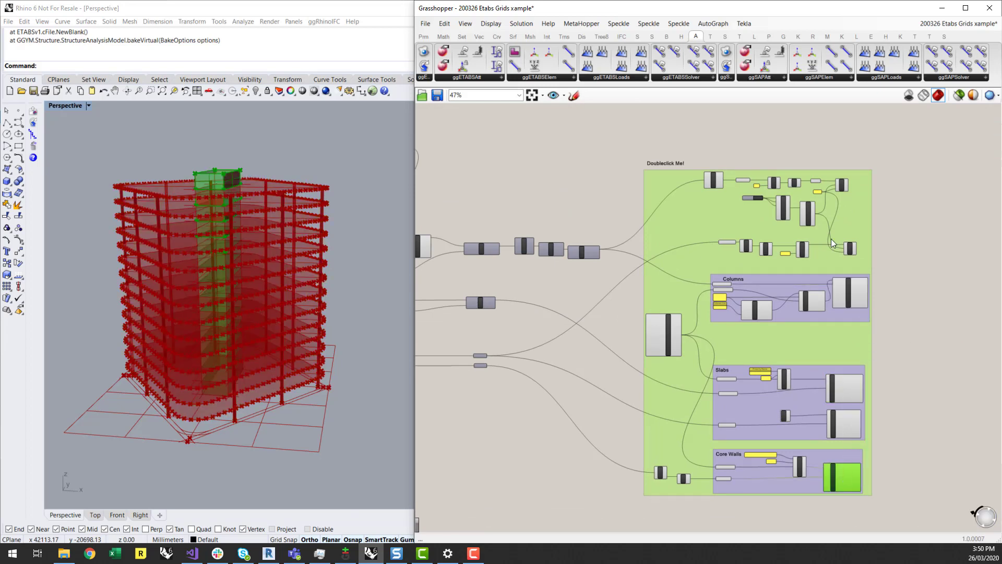
left_click(593, 361)
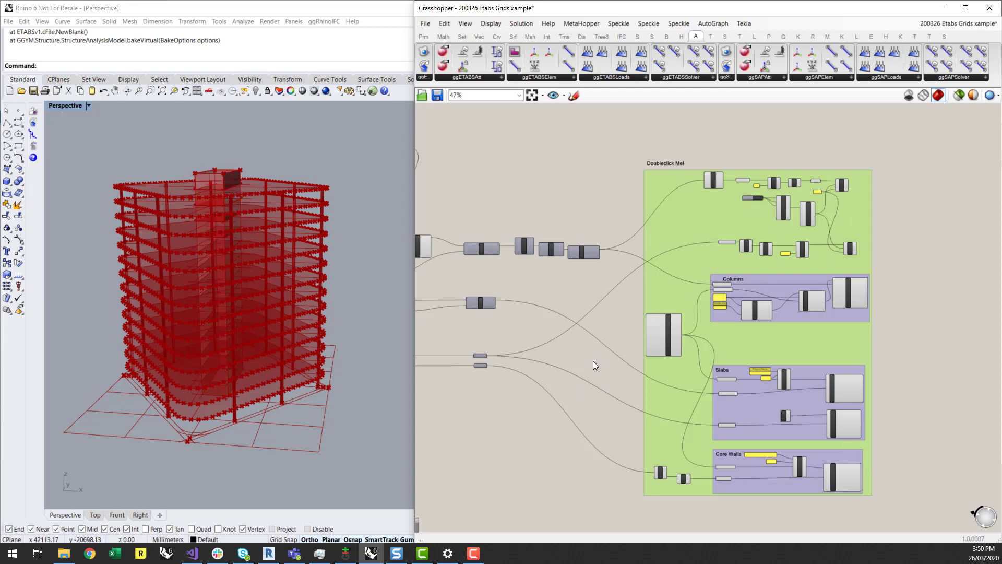
Bake the complete building model to ETABS with the ggETABSBakeModel component at the start of the definition.
right_click_drag(581, 358, 791, 358)
scroll(835, 362, "down", 3)
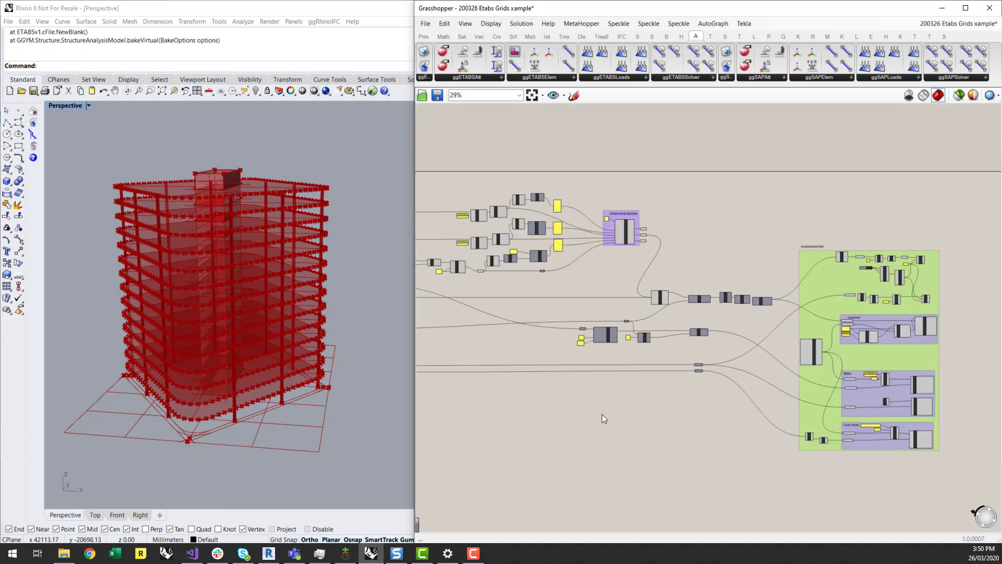
right_click_drag(608, 416, 812, 398)
right_click_drag(637, 398, 725, 337)
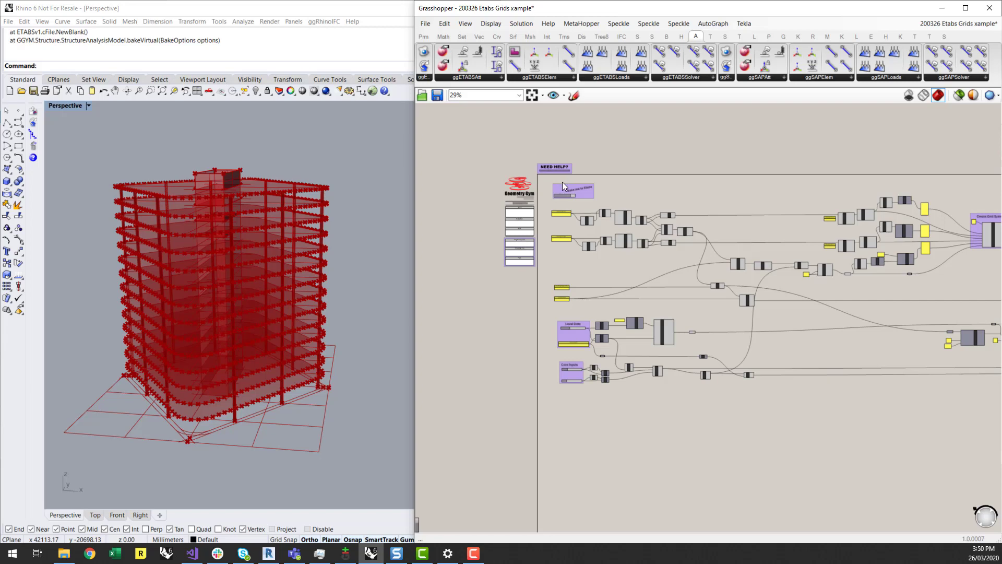
scroll(562, 182, "up", 6)
right_click_drag(544, 233, 571, 274)
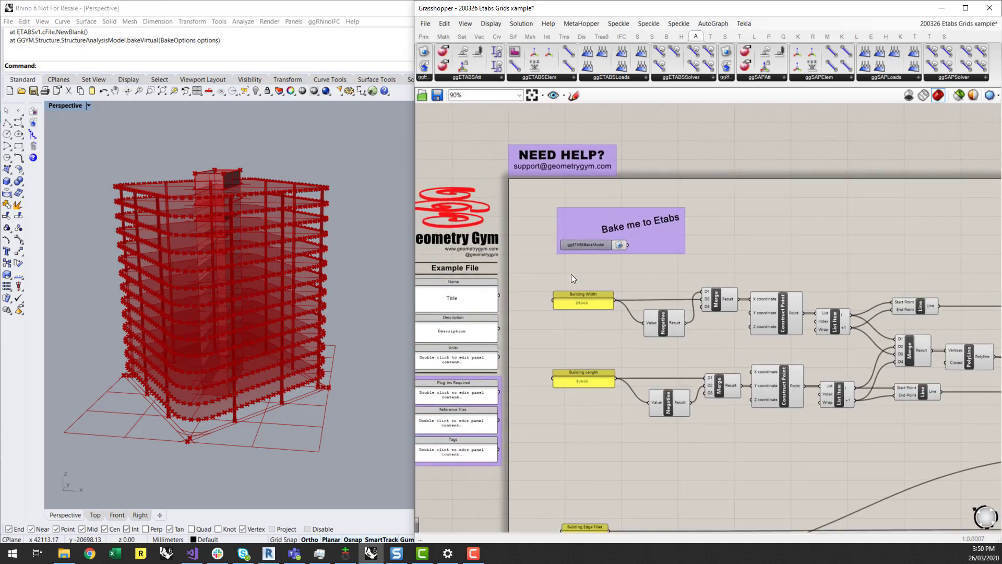
left_click(619, 247)
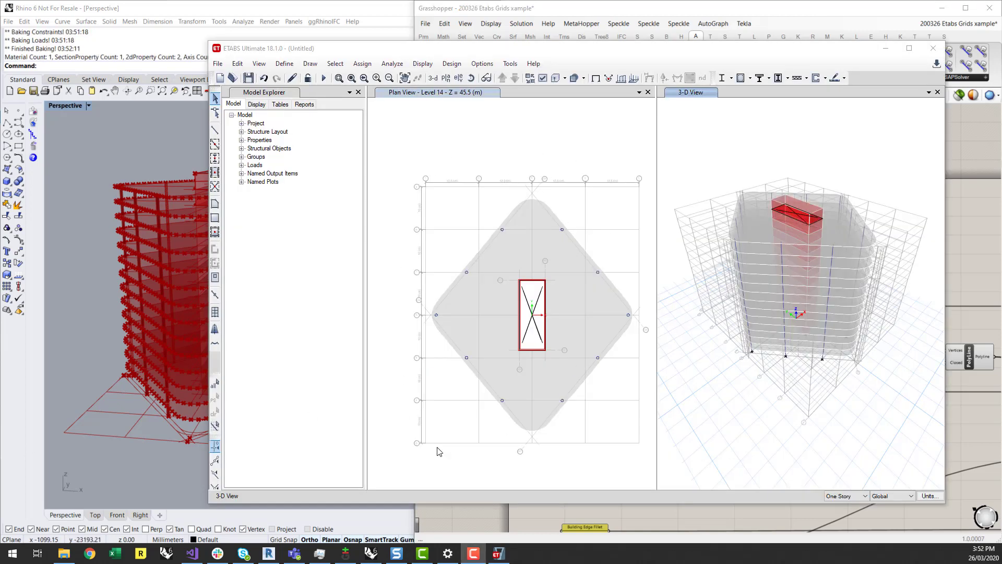
Switch to ETABS and examine the baked Level 14 plan with its grids, columns, slab and core.
left_click(724, 132)
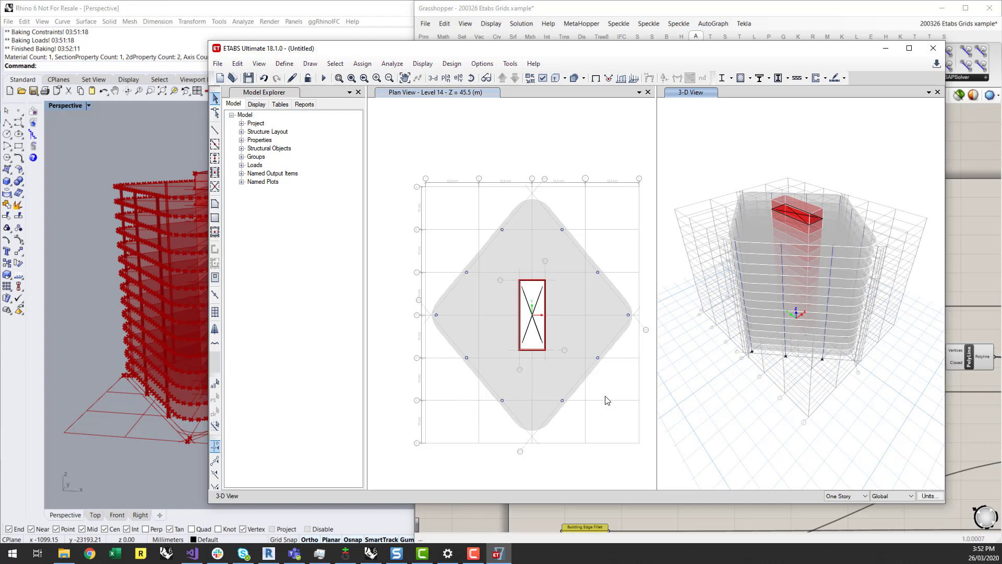
scroll(641, 329, "up", 5)
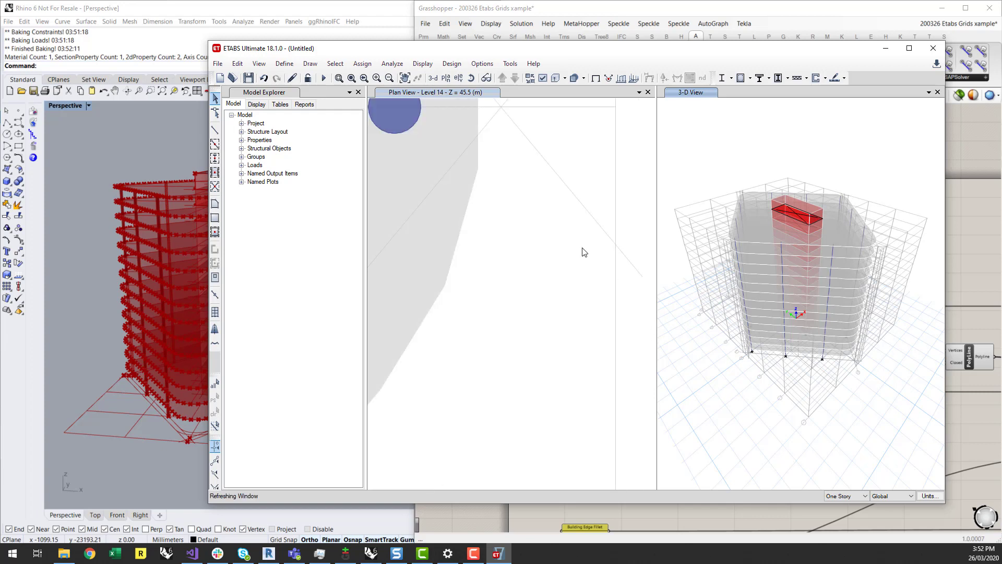
scroll(599, 332, "down", 5)
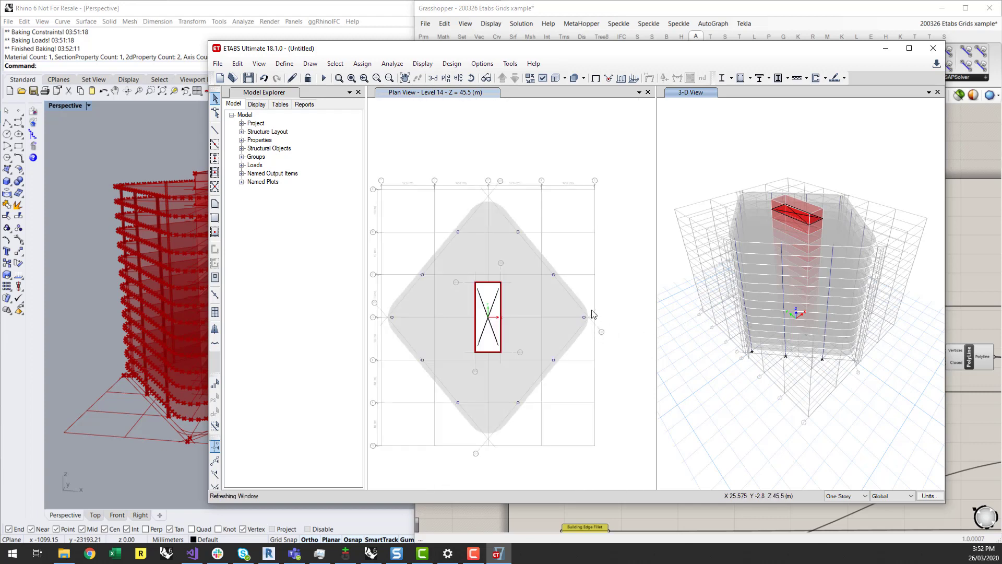